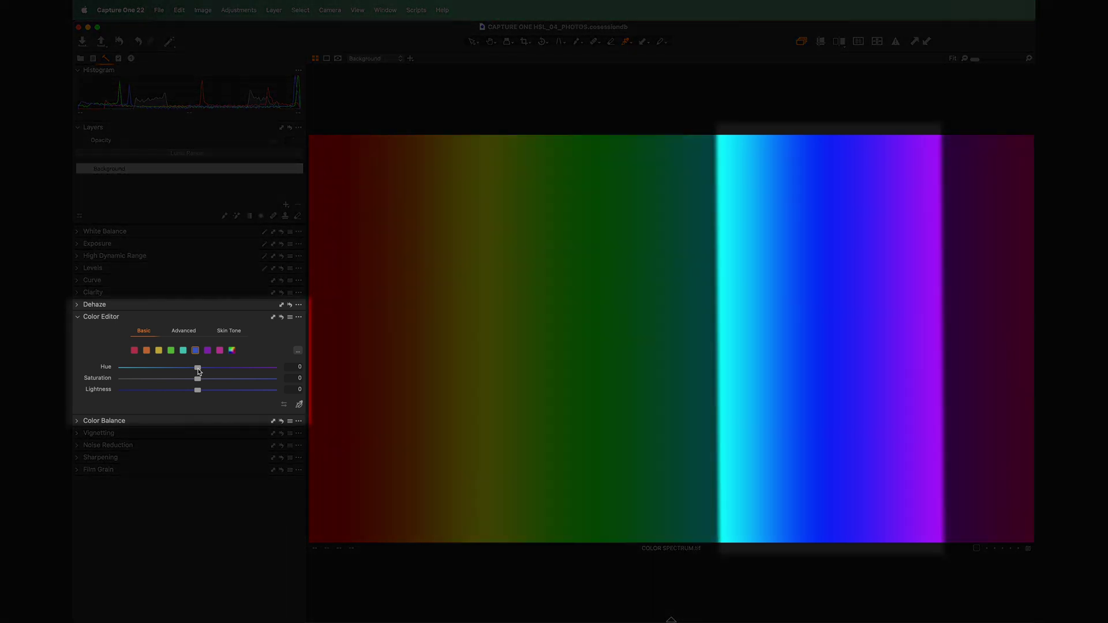
# Step: Try shifting the blue range's hue and varying the saturation of all colors on the color spectrum image
pyautogui.moveTo(197, 369); pyautogui.dragTo(235, 372)
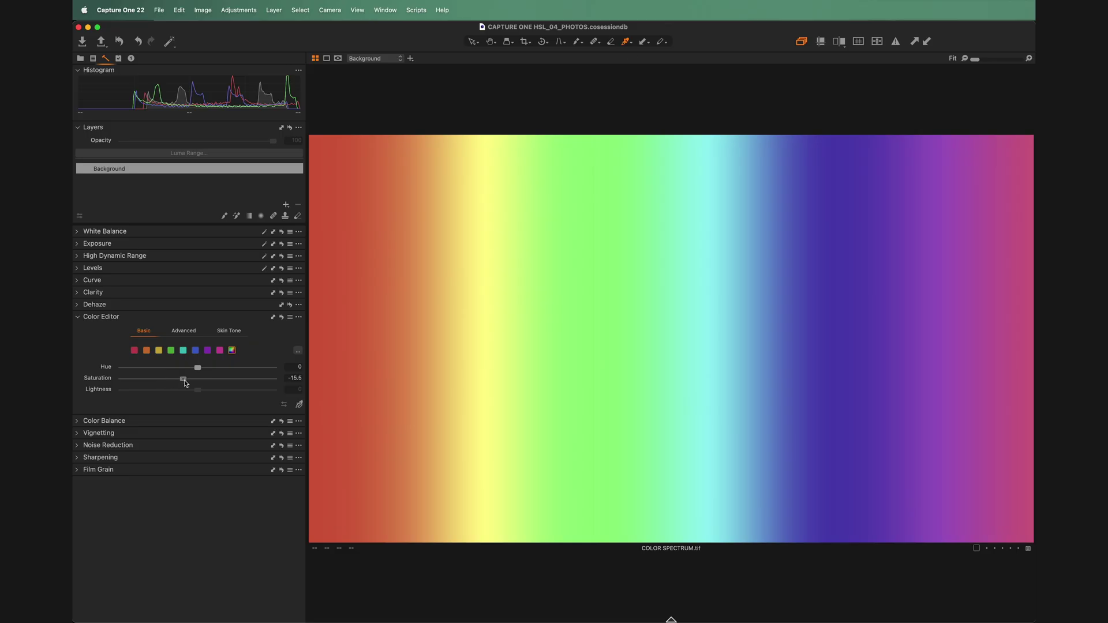
pyautogui.moveTo(185, 383); pyautogui.dragTo(225, 384)
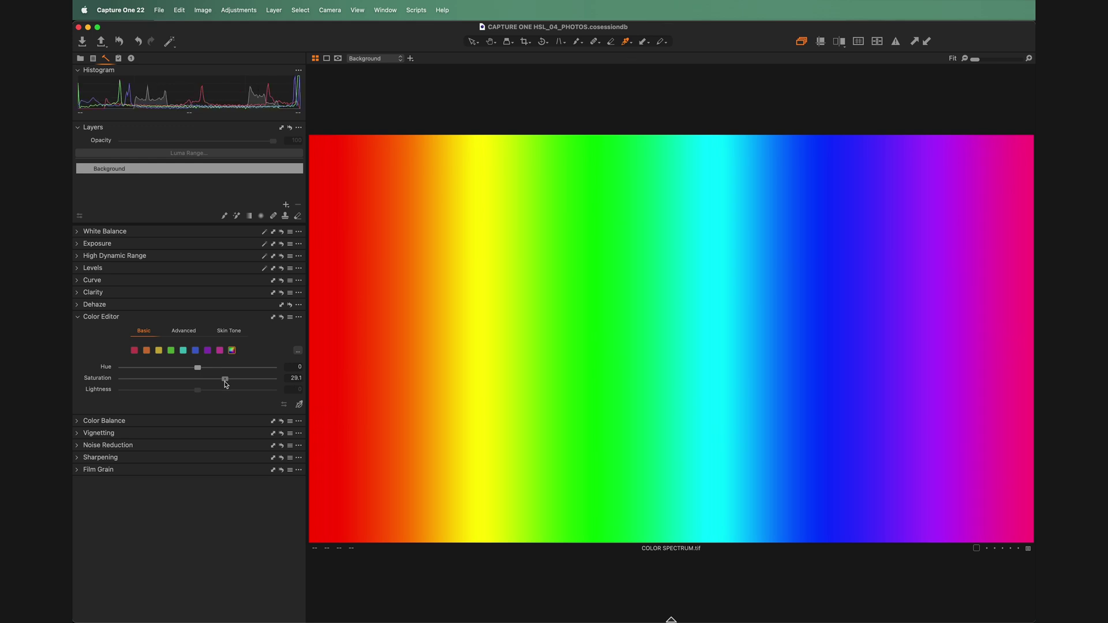
pyautogui.moveTo(226, 383); pyautogui.dragTo(139, 383)
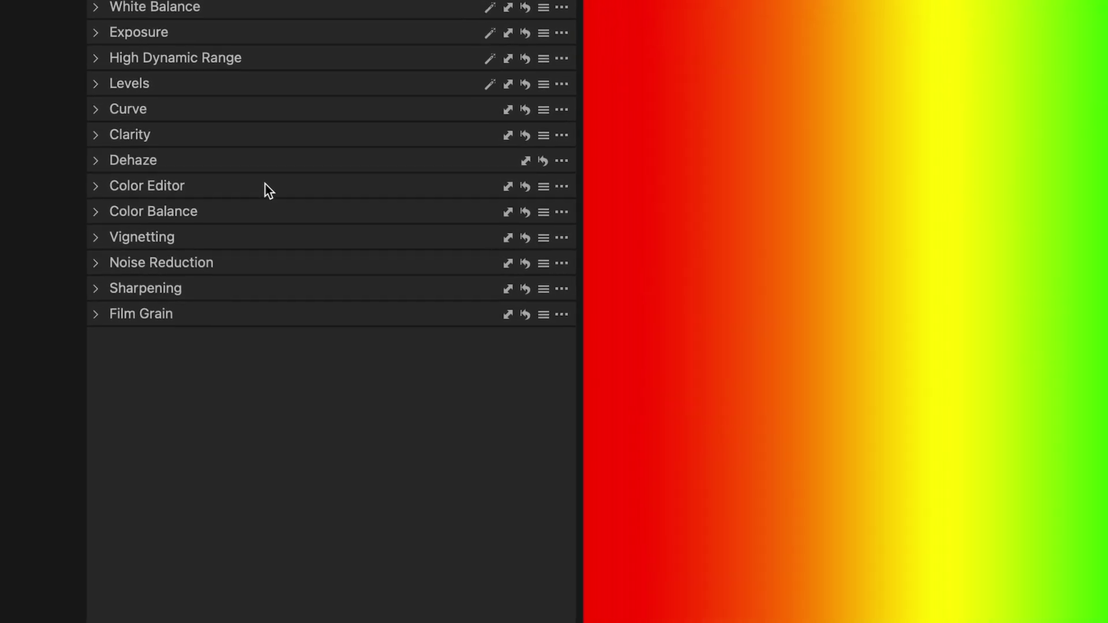
# Step: Switch the Color Editor to Basic mode, collapse it, and open the options for adding a tool
pyautogui.click(265, 185)
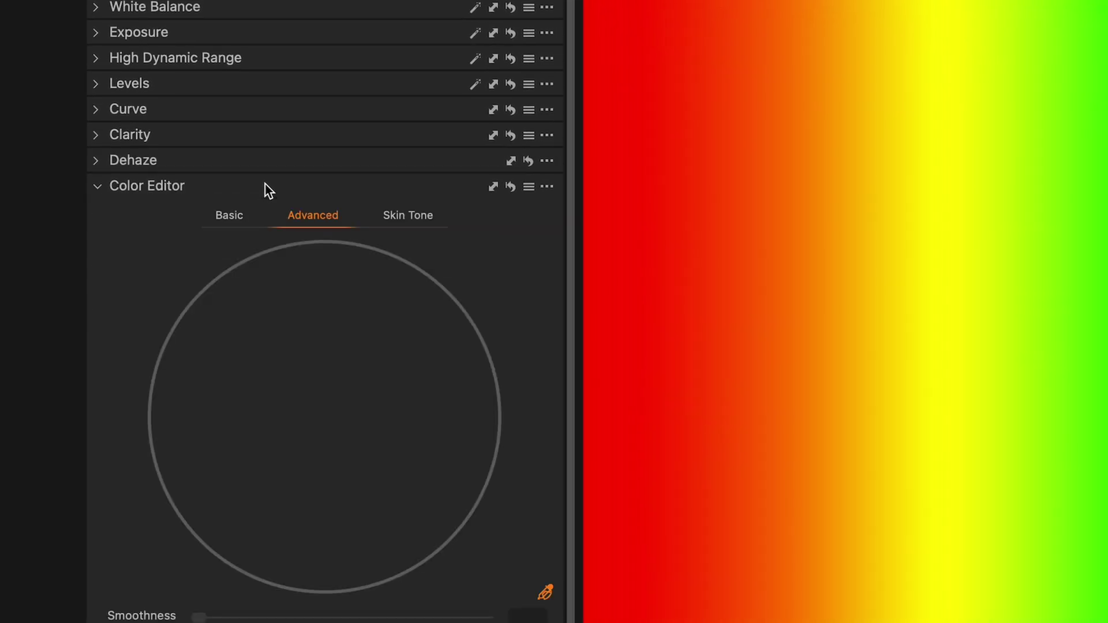
pyautogui.click(229, 215)
pyautogui.click(342, 189)
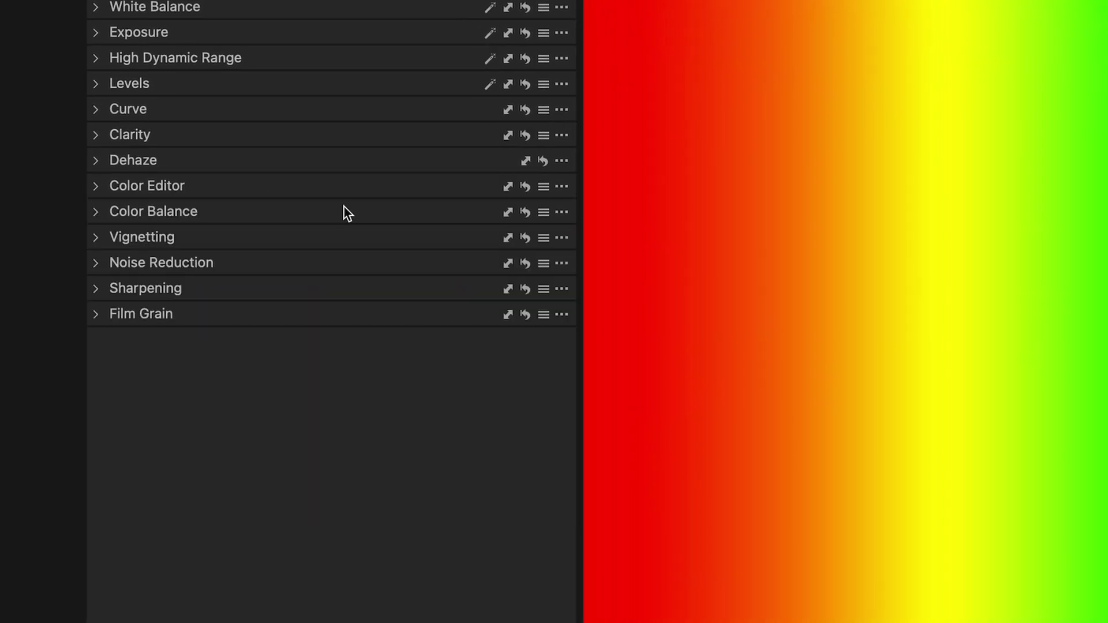
pyautogui.rightClick(313, 188)
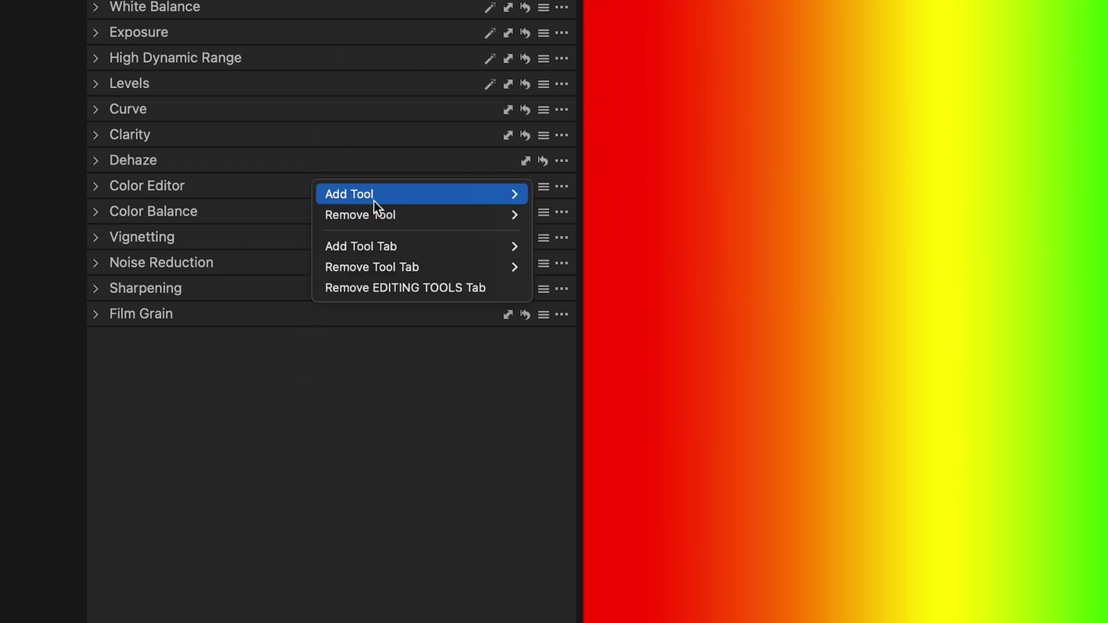
pyautogui.moveTo(374, 198)
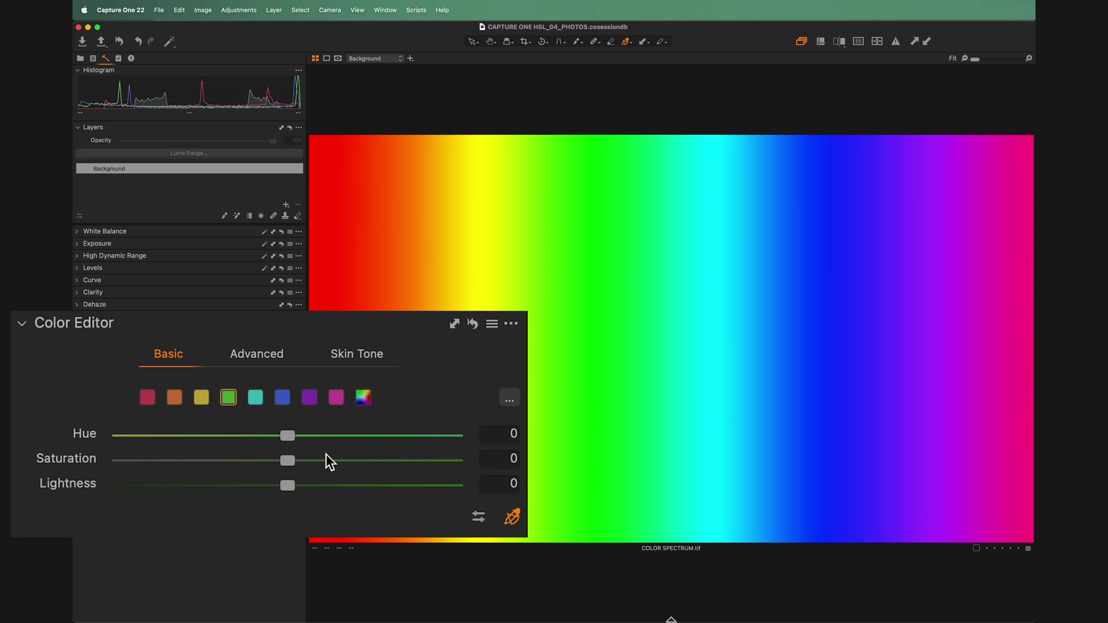
# Step: Try shifting the green range's hue strongly toward cyan on the color spectrum image
pyautogui.moveTo(290, 437); pyautogui.dragTo(455, 437)
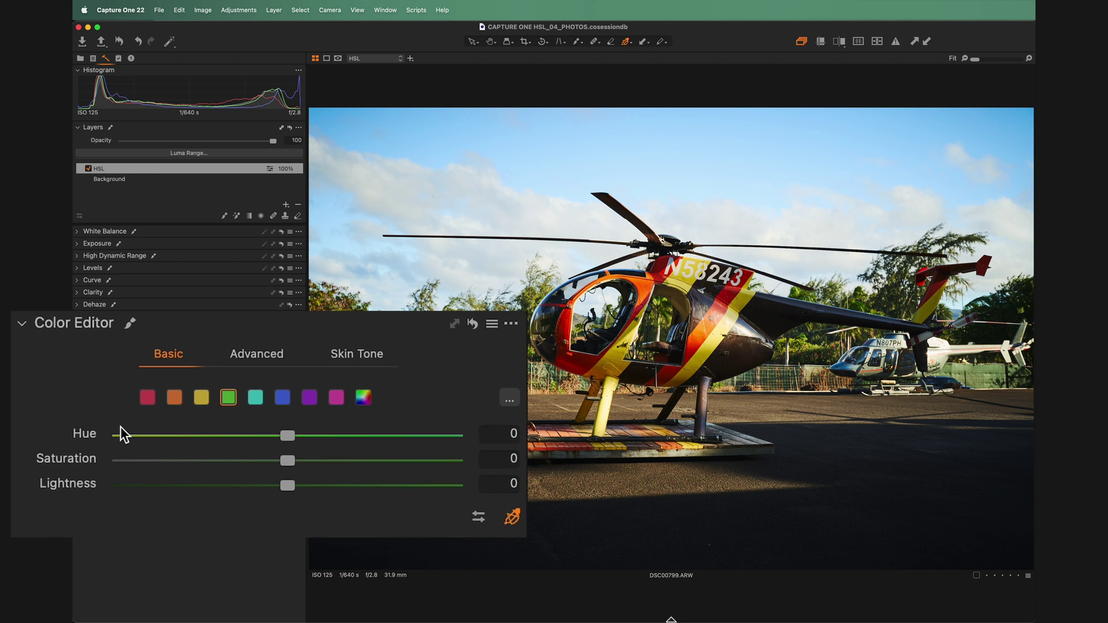
# Step: On the helicopter photo's HSL layer, set the yellow range's hue to -14.8 and raise the red and green hues
pyautogui.click(202, 399)
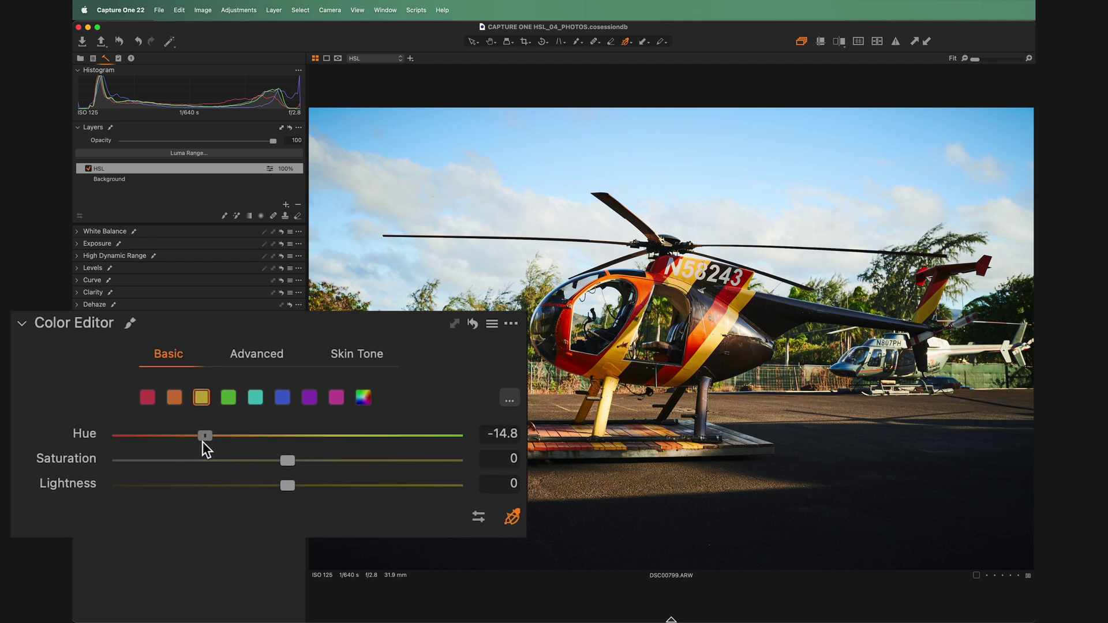
pyautogui.click(147, 398)
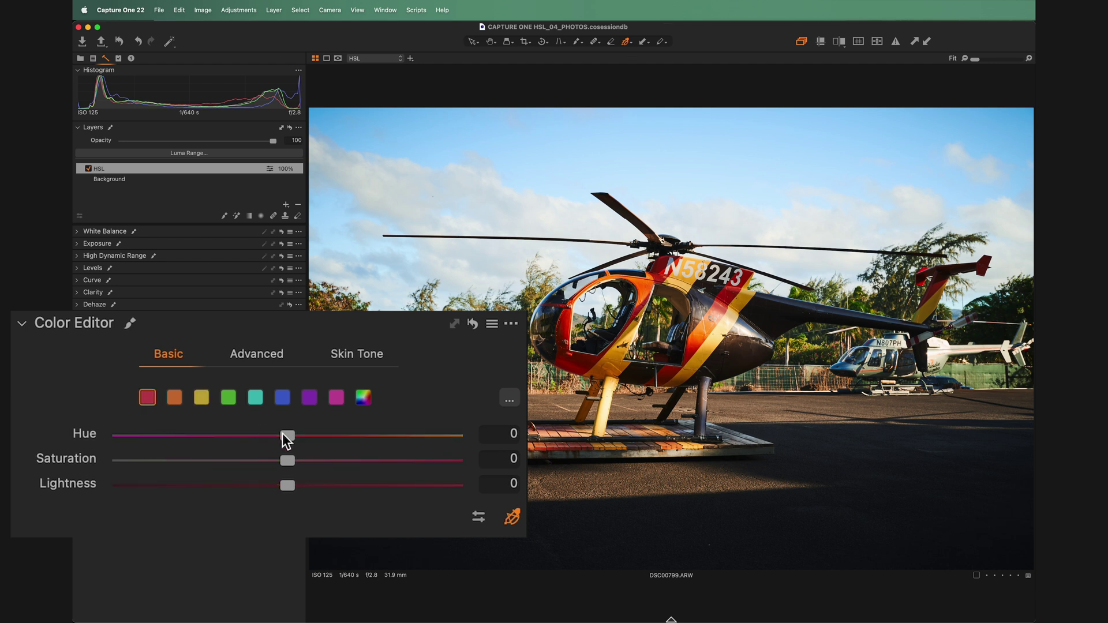
pyautogui.moveTo(322, 444); pyautogui.dragTo(363, 449)
pyautogui.click(230, 397)
pyautogui.moveTo(285, 436); pyautogui.dragTo(360, 435)
# Step: Lower the hues of the blue and purple ranges and raise the magenta range's hue on the helicopter photo
pyautogui.click(289, 398)
pyautogui.moveTo(293, 442); pyautogui.dragTo(211, 448)
pyautogui.click(309, 397)
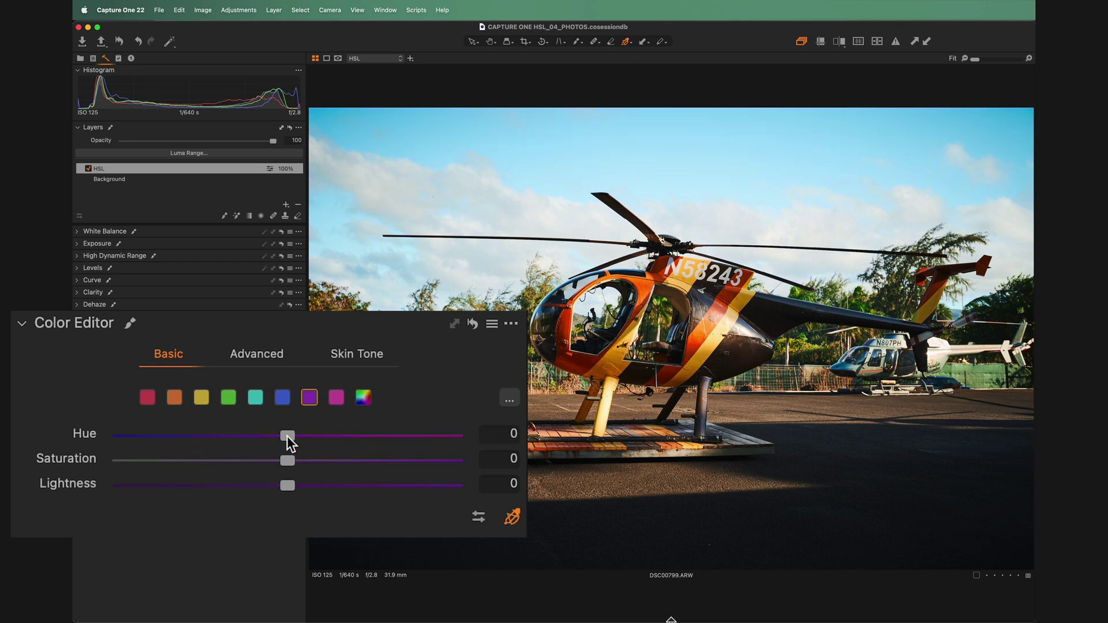
pyautogui.moveTo(288, 439); pyautogui.dragTo(197, 438)
pyautogui.click(336, 397)
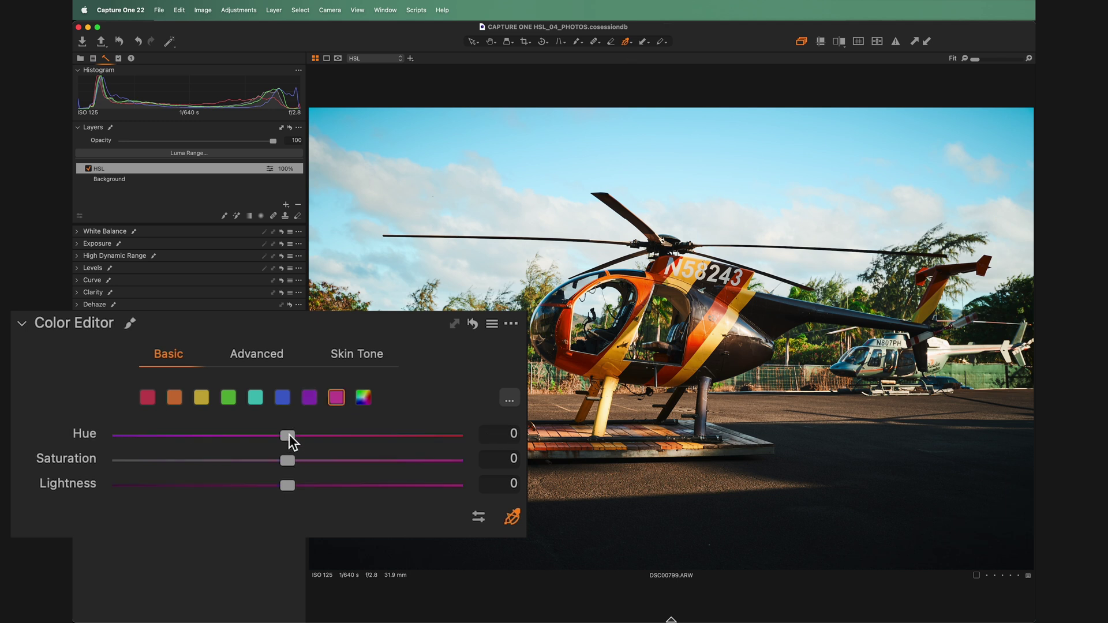
pyautogui.moveTo(314, 434); pyautogui.dragTo(383, 434)
# Step: Compare the helicopter photo with and without the HSL layer
pyautogui.click(88, 168)
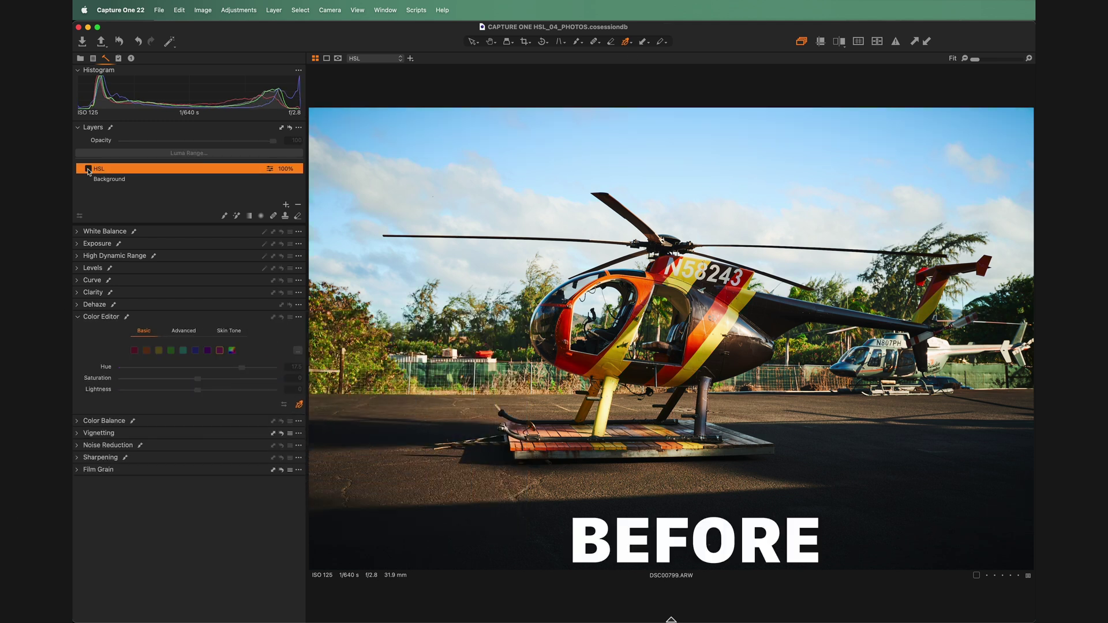
pyautogui.click(89, 169)
pyautogui.click(88, 168)
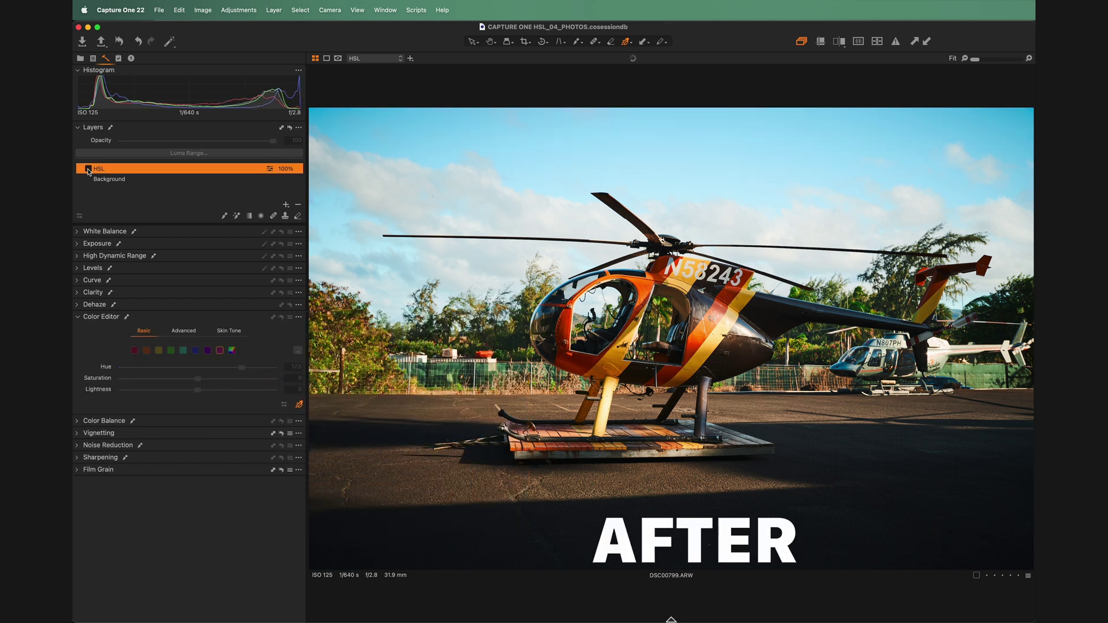
pyautogui.click(88, 169)
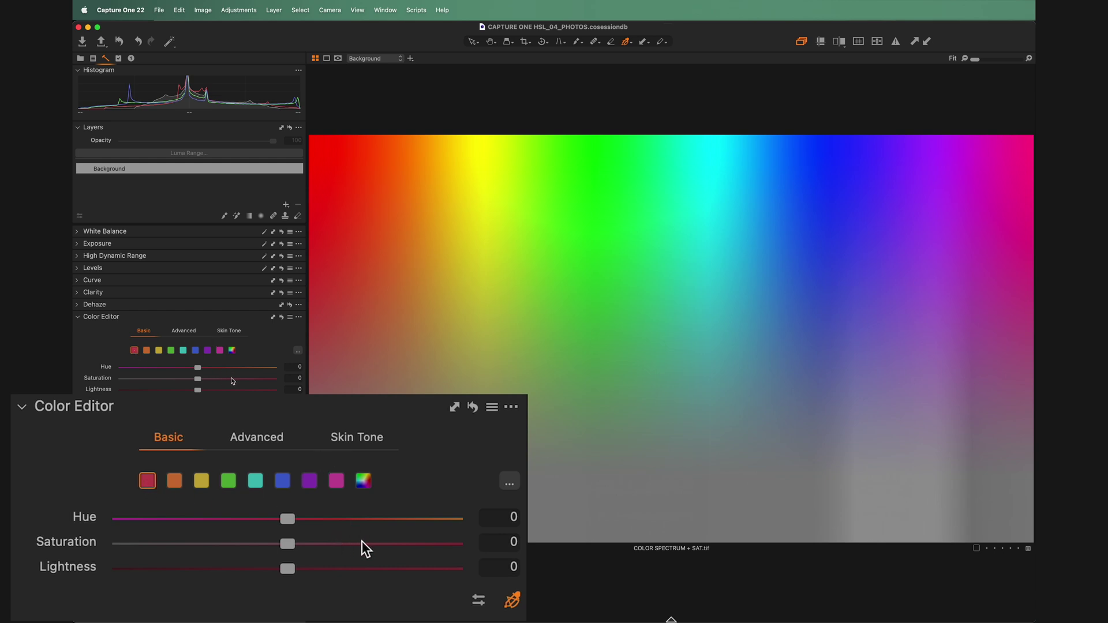
# Step: Strongly lower the orange range's saturation on the COLOR SPECTRUM + SAT image
pyautogui.click(147, 350)
pyautogui.moveTo(198, 380); pyautogui.dragTo(132, 388)
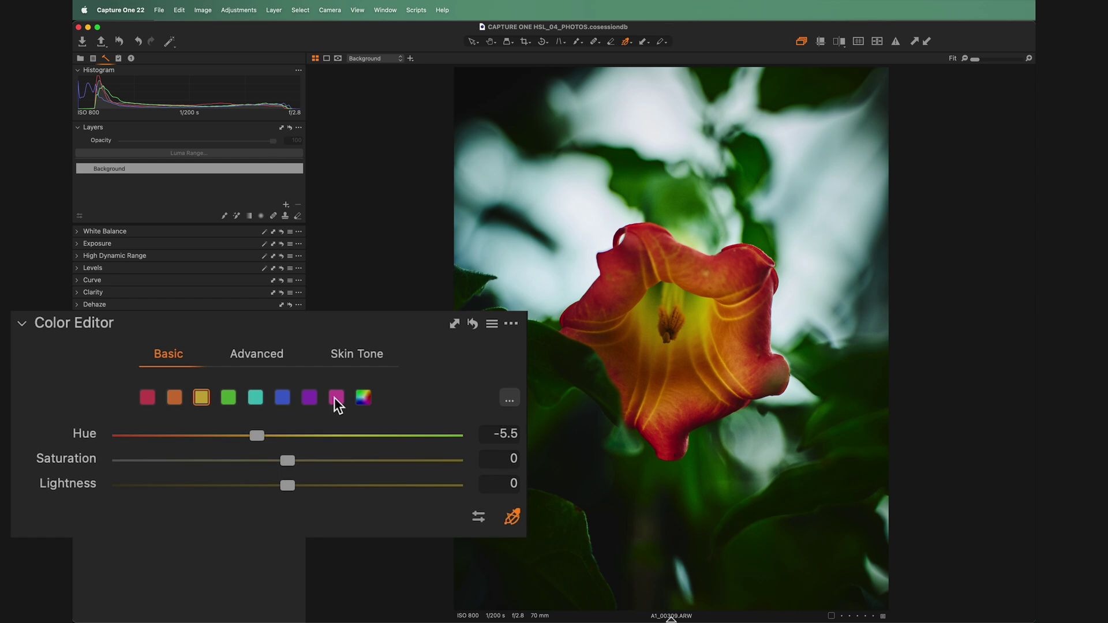
# Step: On the flower photo, lower the saturation of the magenta, blue, green and cyan ranges and set yellow saturation to -24.6
pyautogui.click(336, 397)
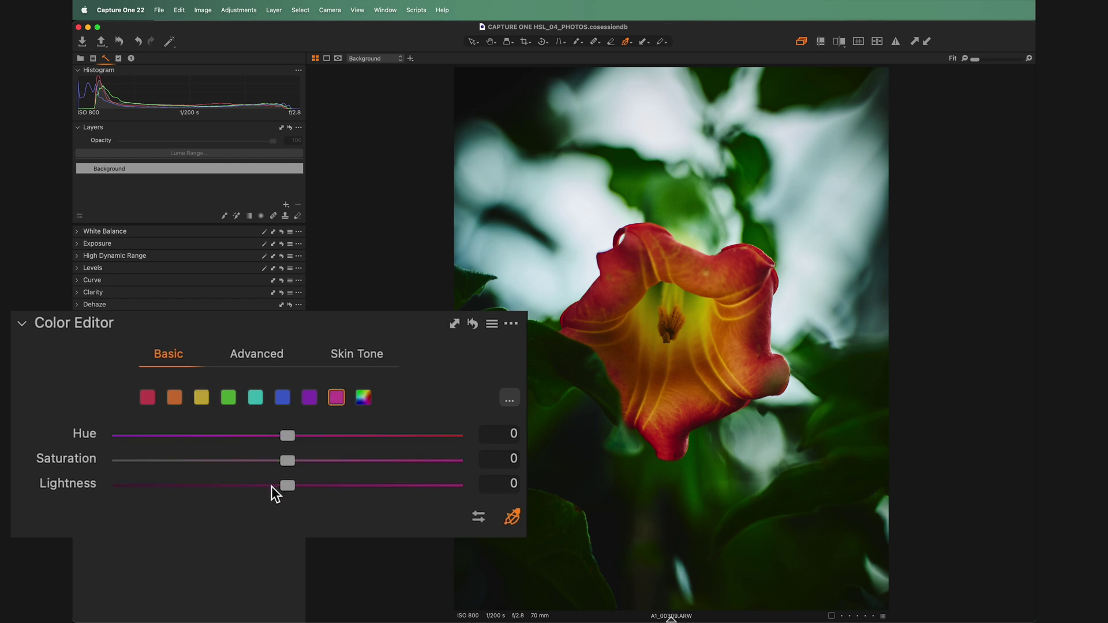
pyautogui.moveTo(288, 460); pyautogui.dragTo(177, 460)
pyautogui.click(282, 397)
pyautogui.click(229, 397)
pyautogui.click(255, 397)
pyautogui.click(229, 397)
pyautogui.click(201, 397)
pyautogui.moveTo(286, 461); pyautogui.dragTo(237, 461)
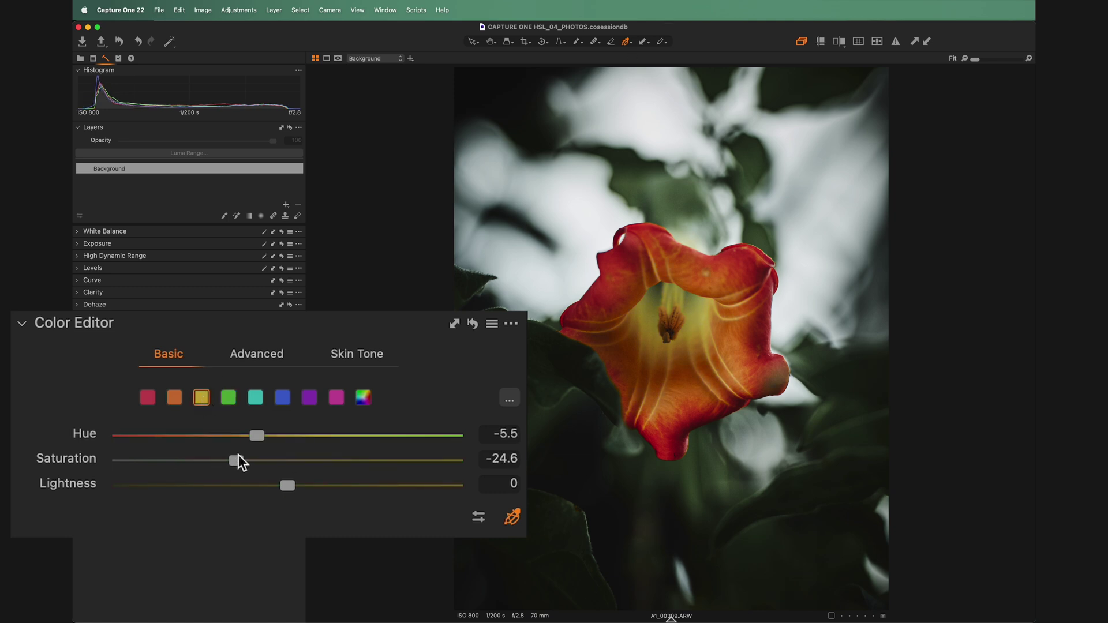
# Step: Set the flower photo's orange saturation to 37.6, adjust the red saturation, and set green saturation to -37.4
pyautogui.click(177, 399)
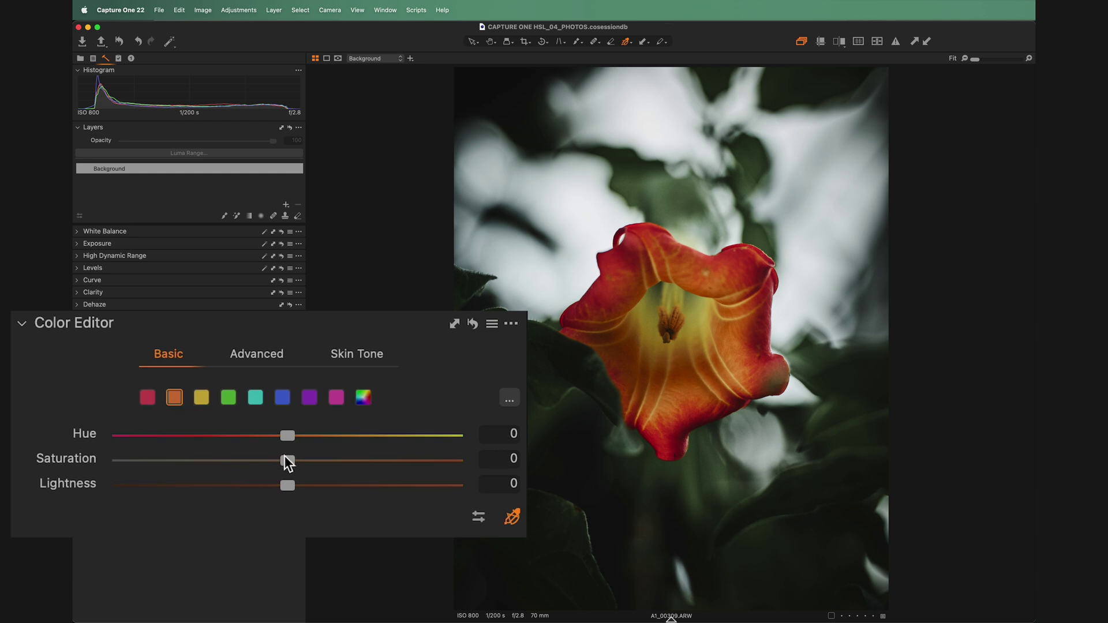
pyautogui.moveTo(324, 461); pyautogui.dragTo(366, 461)
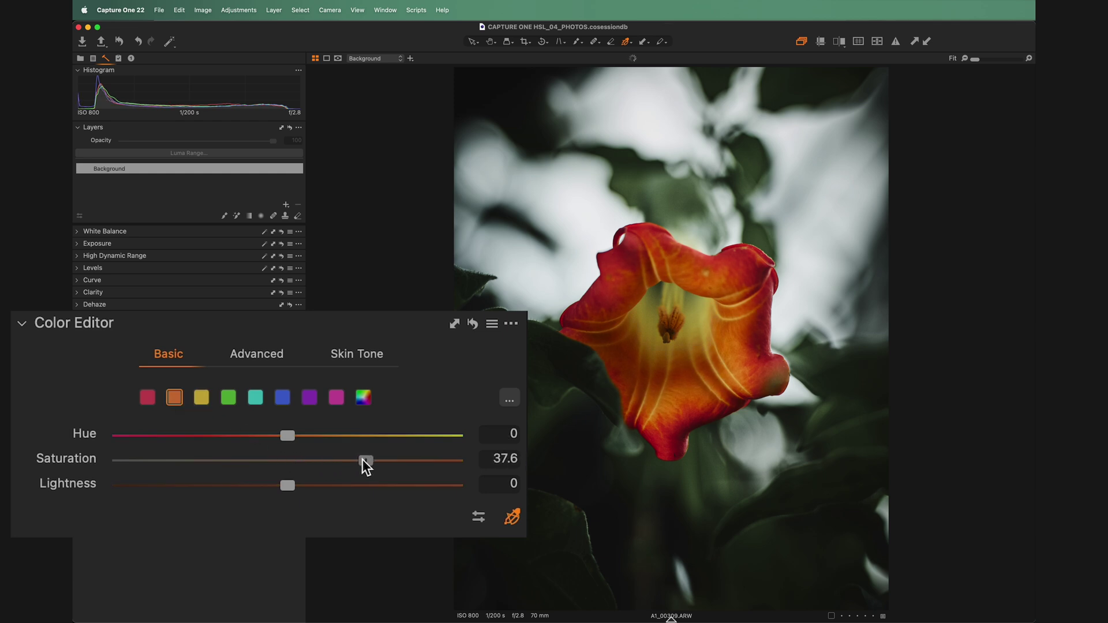
pyautogui.click(147, 398)
pyautogui.moveTo(288, 461); pyautogui.dragTo(212, 462)
pyautogui.click(225, 398)
# Step: Compare the flower photo with and without the Color Editor adjustments
pyautogui.click(282, 317)
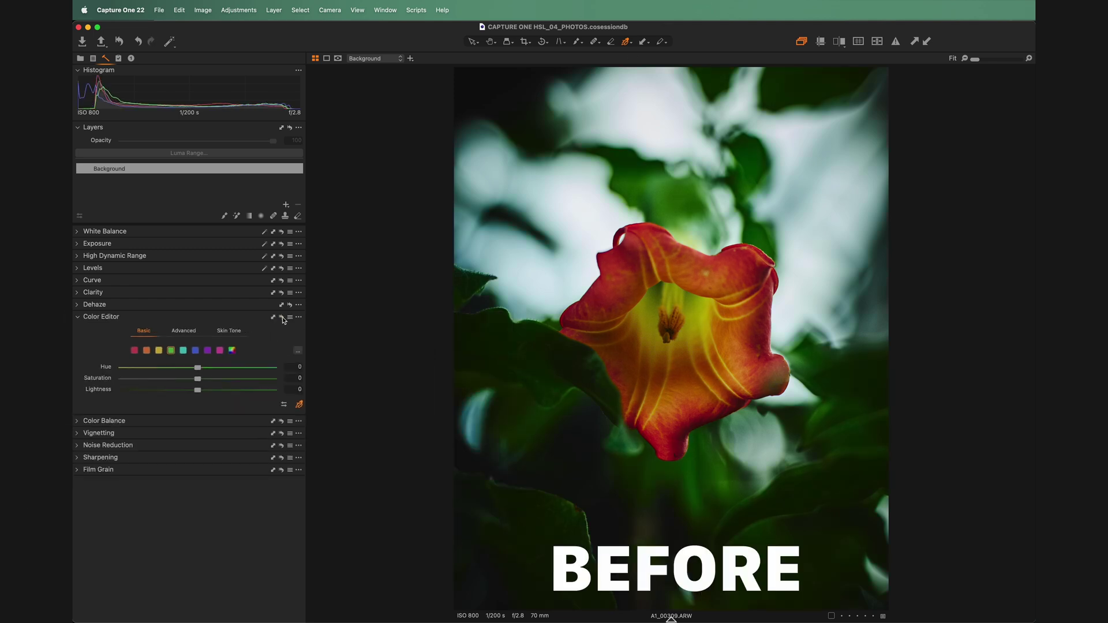
pyautogui.click(282, 317)
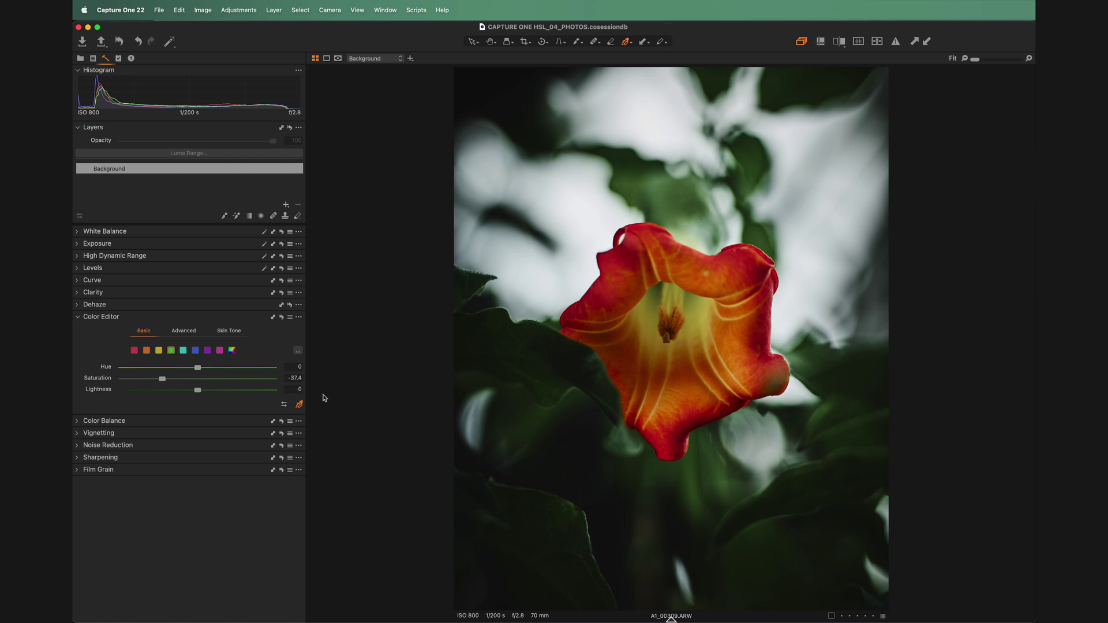
# Step: Adjust the red range's lightness and select the orange range
pyautogui.click(136, 351)
pyautogui.moveTo(317, 489)
pyautogui.mouseDown()
pyautogui.moveTo(327, 490)
pyautogui.moveTo(304, 488)
pyautogui.mouseUp()
pyautogui.click(174, 397)
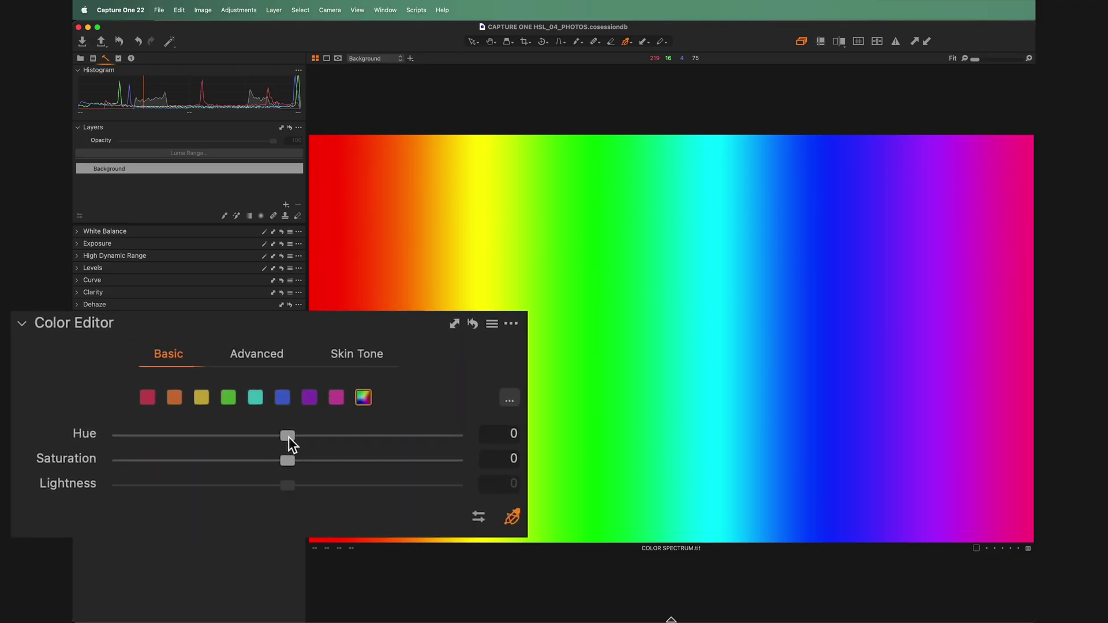
# Step: Try both hue extremes for all colors on the spectrum image, reset the hue, and strongly lower the overall saturation
pyautogui.moveTo(288, 438); pyautogui.dragTo(105, 442)
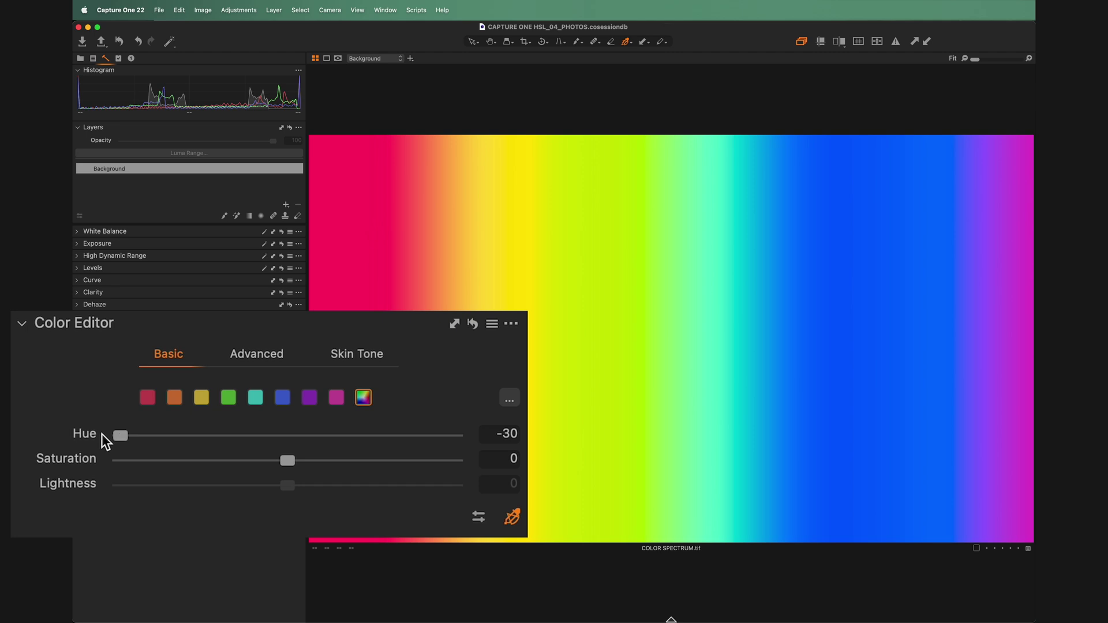
pyautogui.moveTo(121, 443); pyautogui.dragTo(506, 442)
pyautogui.doubleClick(455, 435)
pyautogui.moveTo(287, 461); pyautogui.dragTo(129, 455)
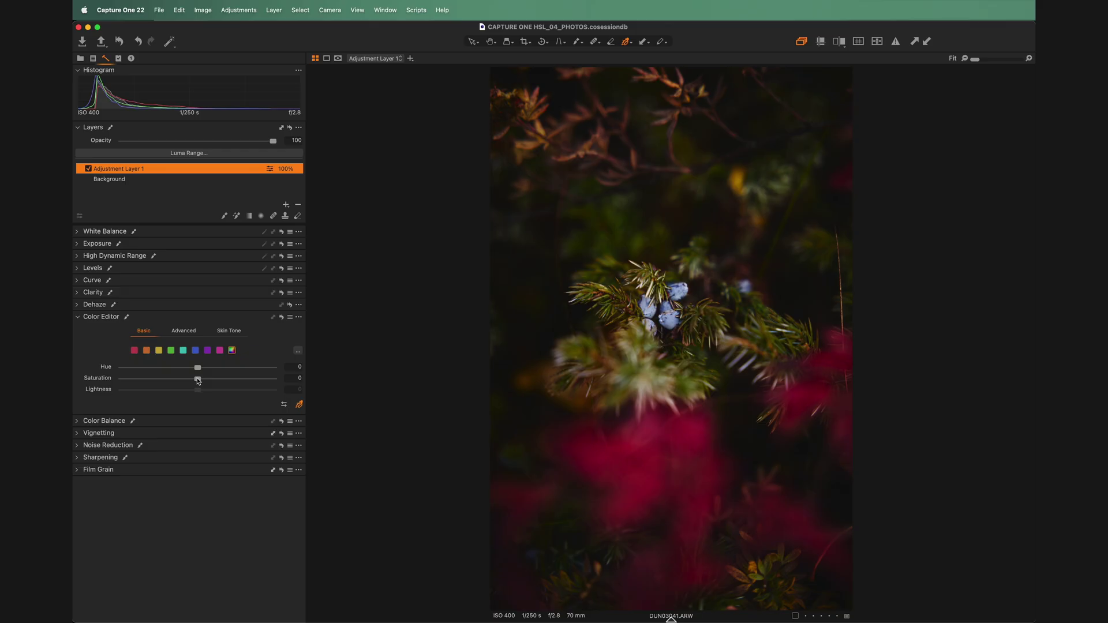
# Step: On the berry photo, set overall saturation to -35.3, strongly boost blue saturation, and set cyan saturation to 60.2
pyautogui.moveTo(288, 462); pyautogui.dragTo(215, 465)
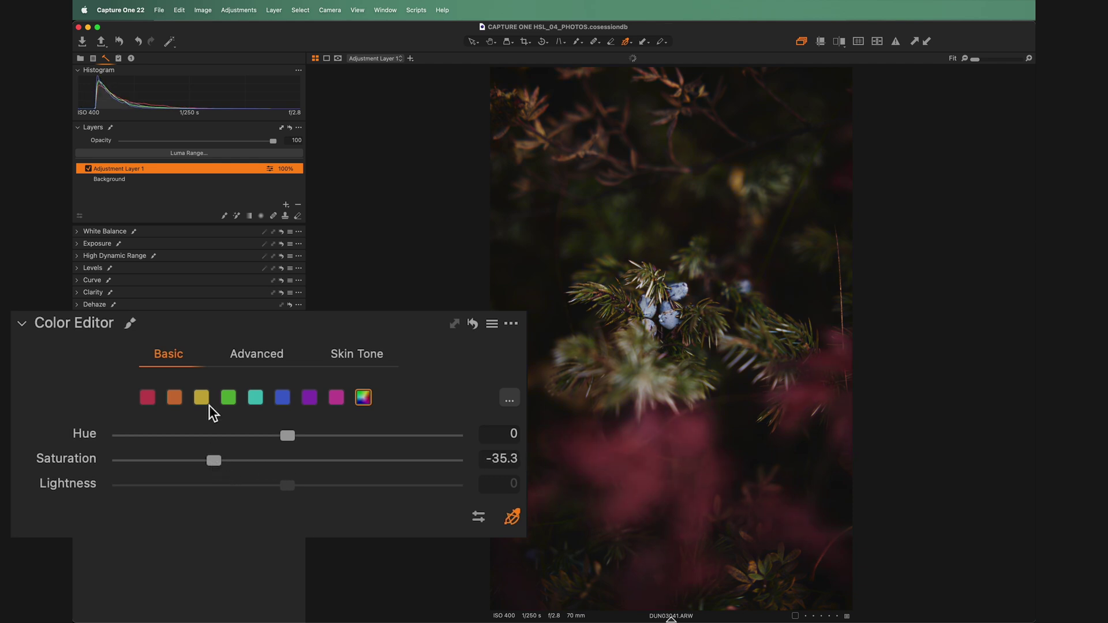
pyautogui.click(281, 397)
pyautogui.moveTo(299, 463); pyautogui.dragTo(437, 464)
pyautogui.click(257, 399)
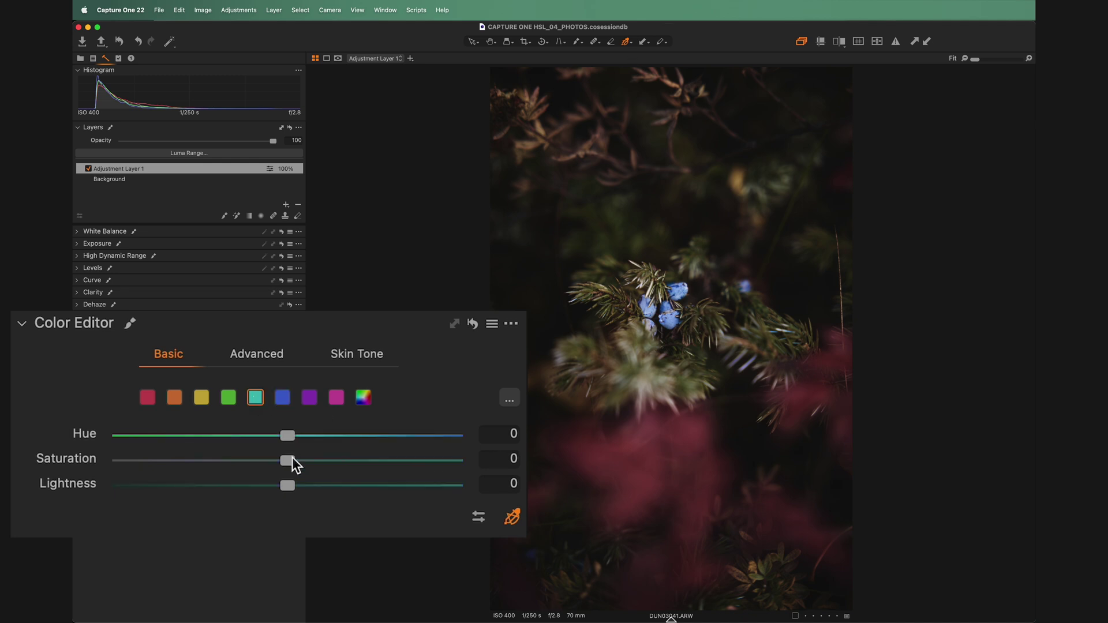
pyautogui.moveTo(287, 462); pyautogui.dragTo(413, 460)
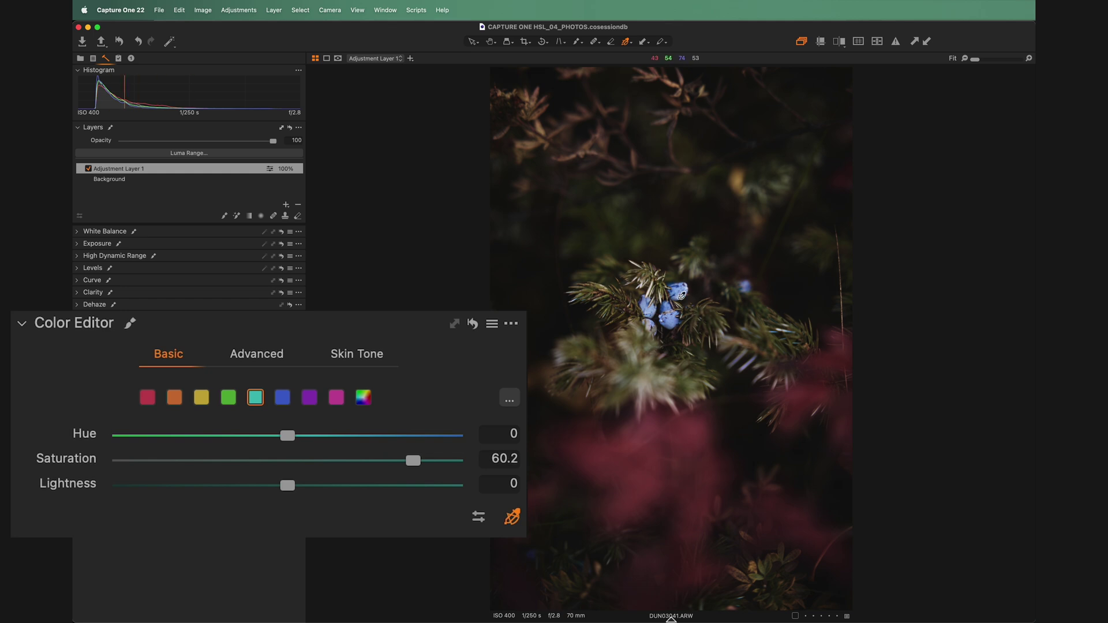
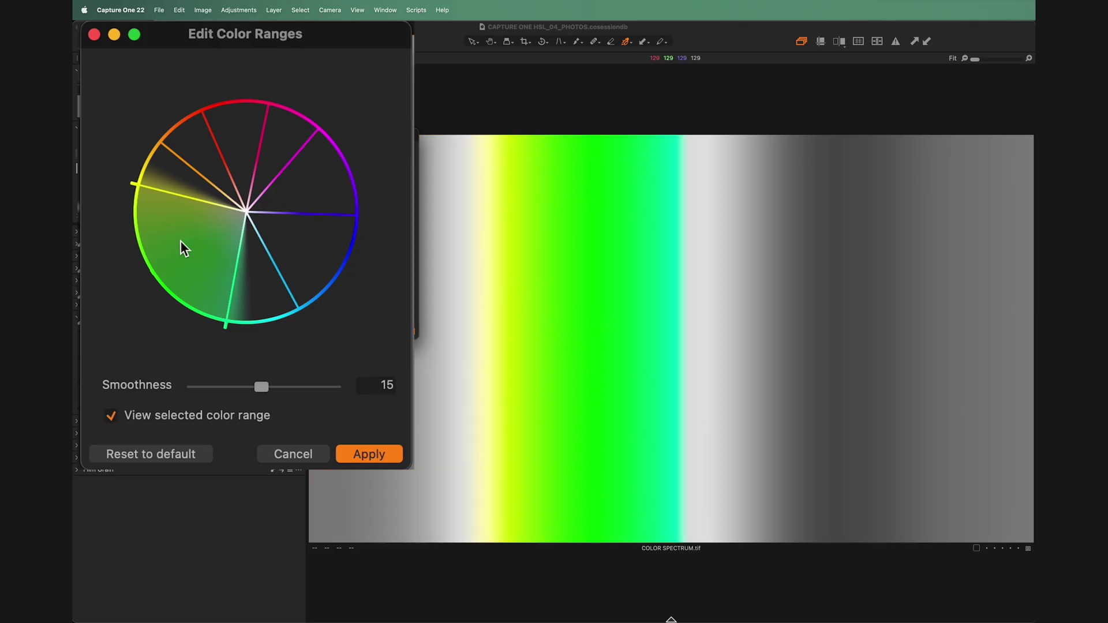
# Step: Try moving the boundaries of the green and yellow color ranges on the color wheel, and reset all ranges to default
pyautogui.moveTo(134, 180)
pyautogui.mouseDown()
pyautogui.moveTo(149, 248)
pyautogui.moveTo(133, 228)
pyautogui.moveTo(133, 165)
pyautogui.mouseUp()
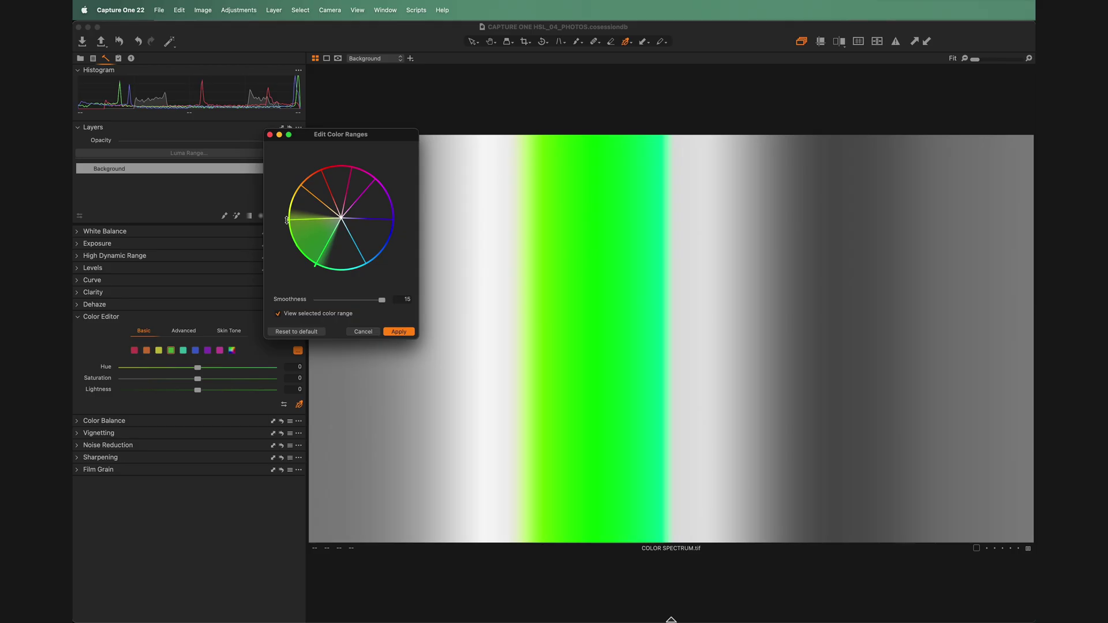
pyautogui.moveTo(287, 220); pyautogui.dragTo(296, 240)
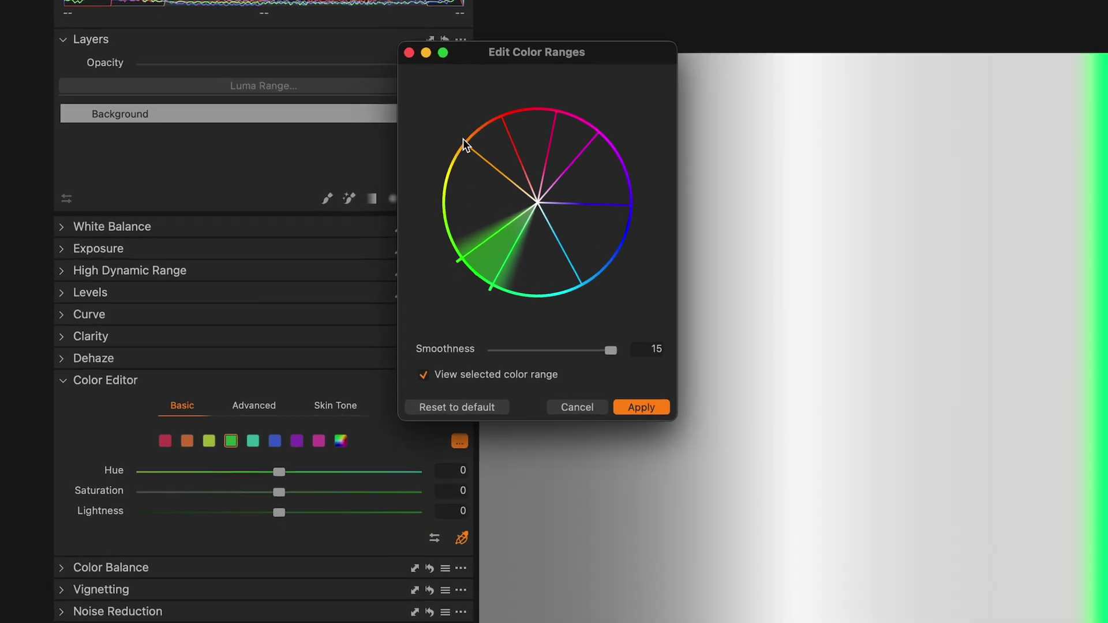
pyautogui.moveTo(479, 166); pyautogui.dragTo(449, 162)
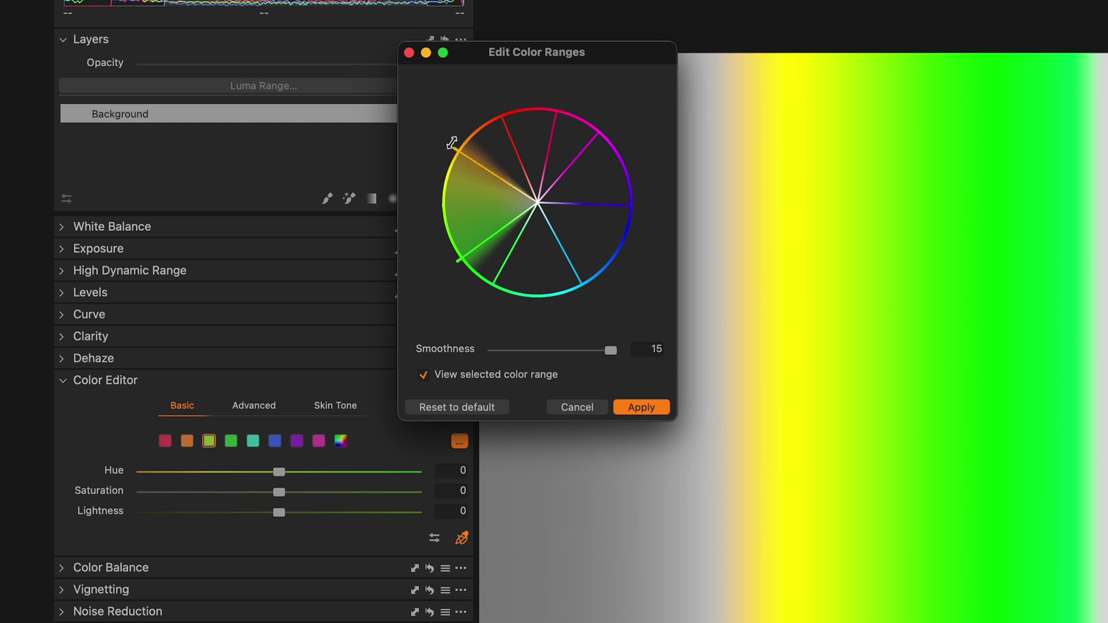
pyautogui.moveTo(449, 151); pyautogui.dragTo(420, 237)
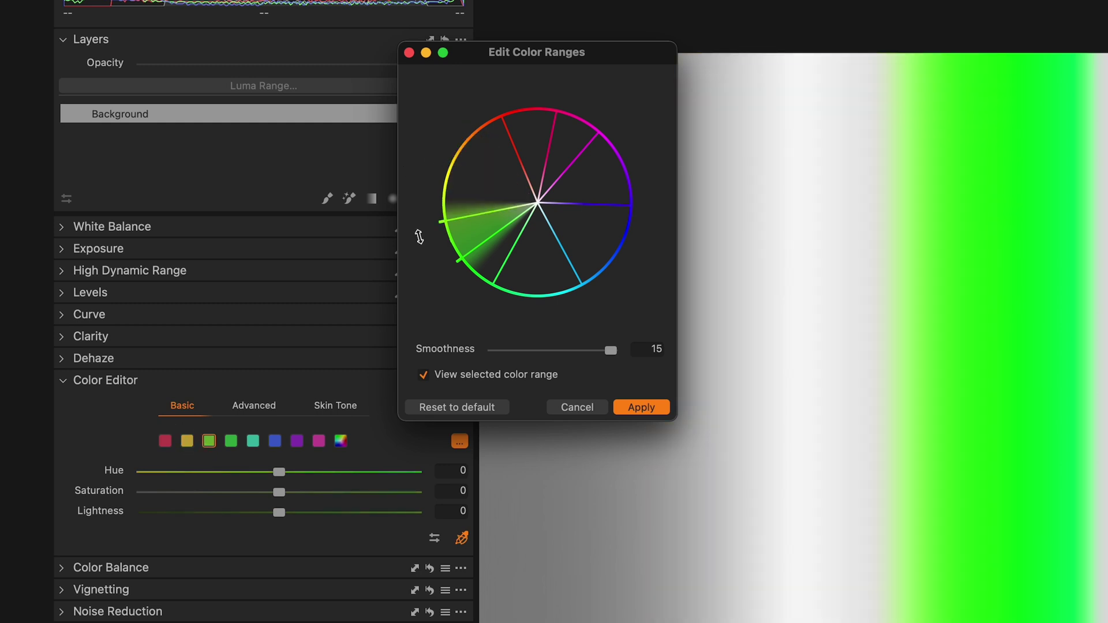
pyautogui.moveTo(439, 224); pyautogui.dragTo(442, 184)
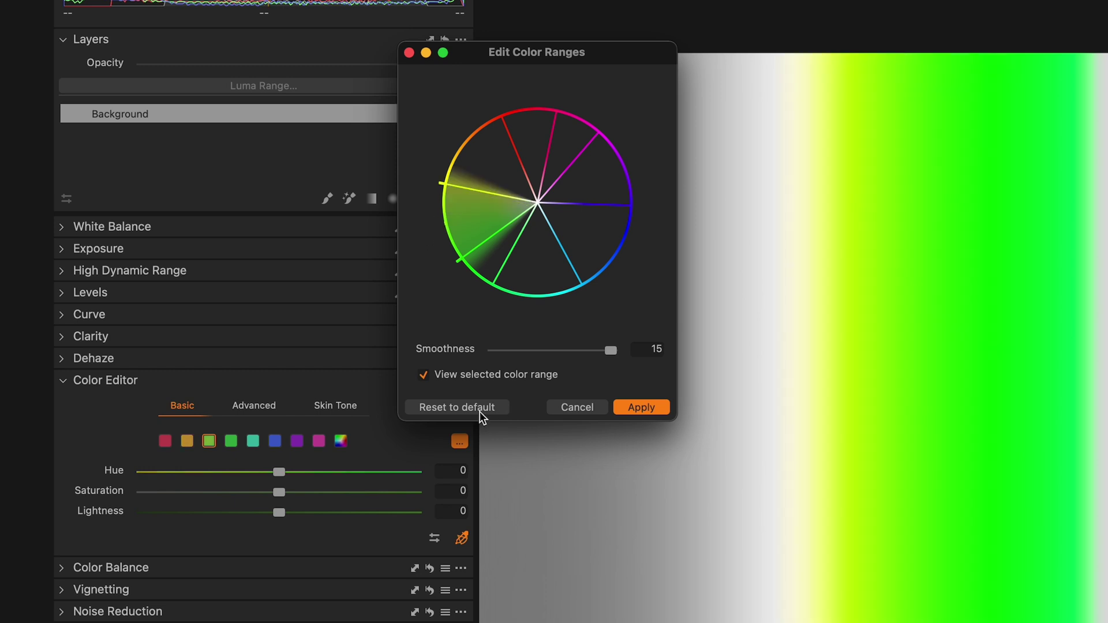
pyautogui.click(478, 409)
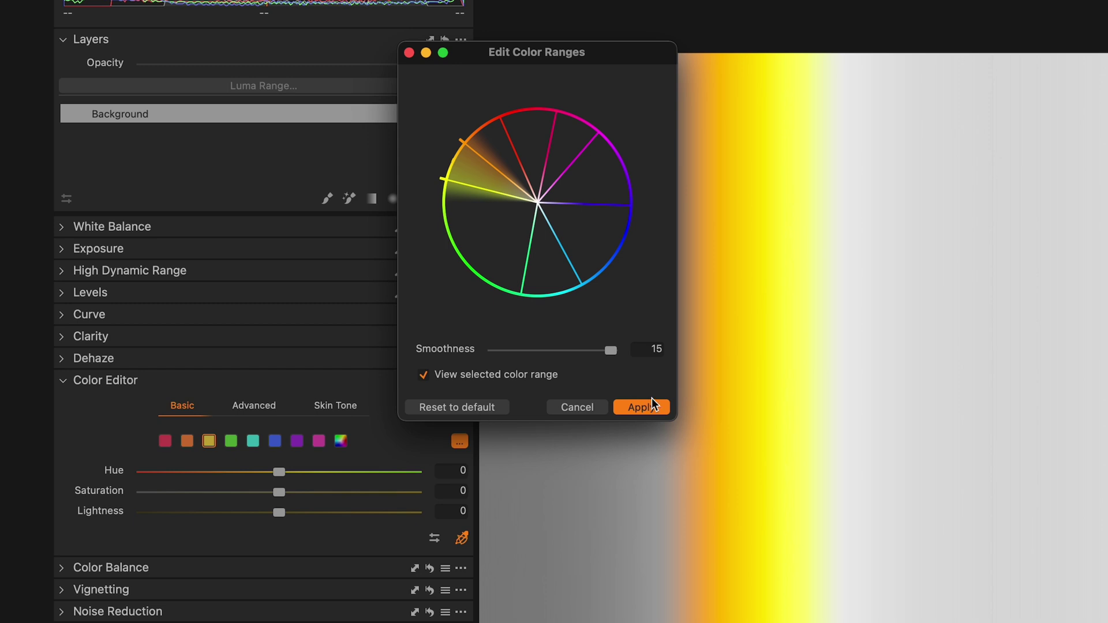
# Step: Apply the color ranges, directly adjust the orange-yellow transition on the spectrum image to yellow hue 15 and saturation 3.4, and select the orange range
pyautogui.click(651, 408)
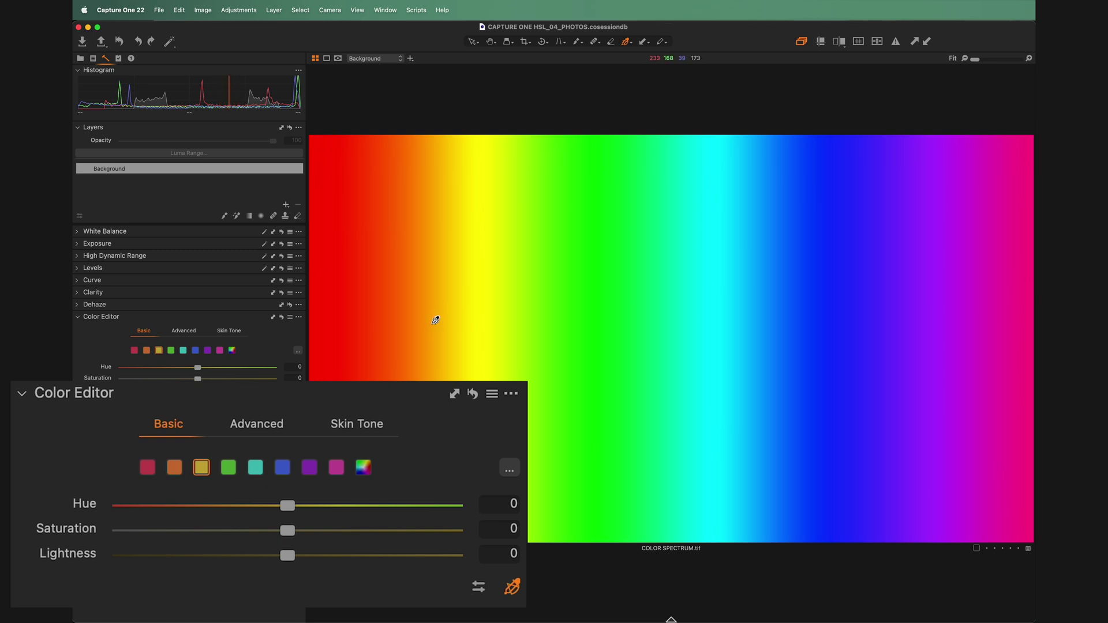
pyautogui.moveTo(434, 322); pyautogui.dragTo(483, 321)
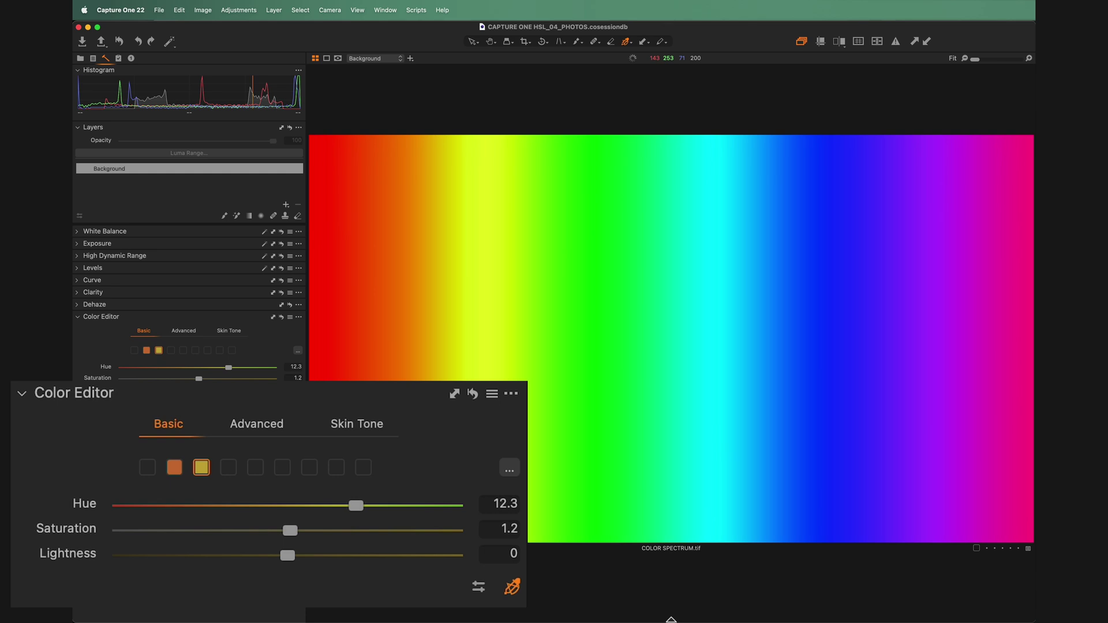
pyautogui.moveTo(483, 322); pyautogui.dragTo(443, 315)
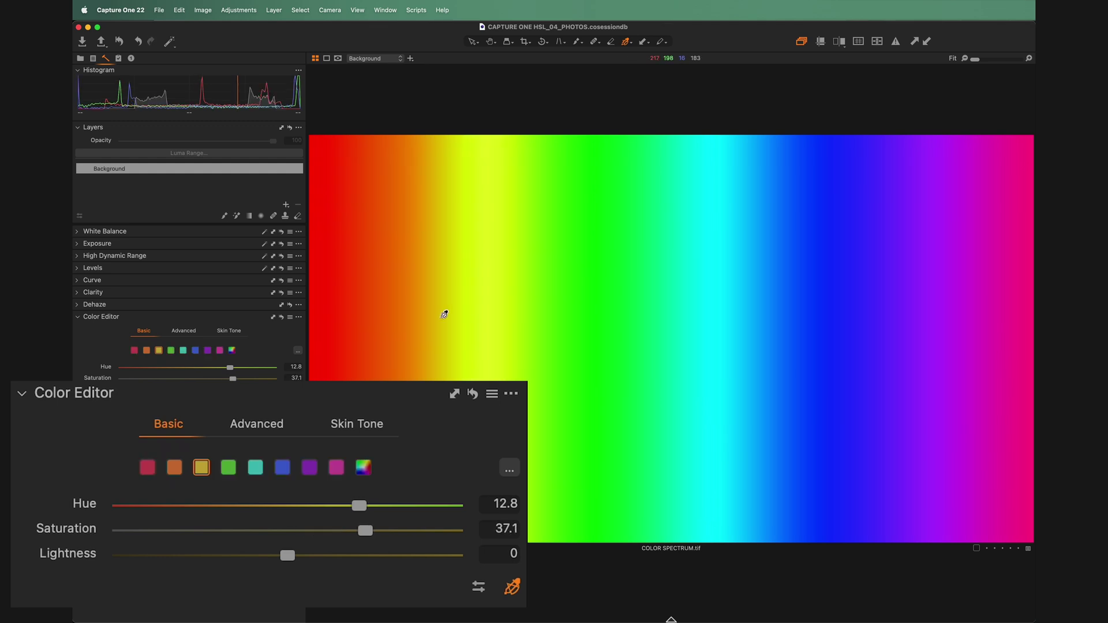
pyautogui.moveTo(439, 315); pyautogui.dragTo(477, 315)
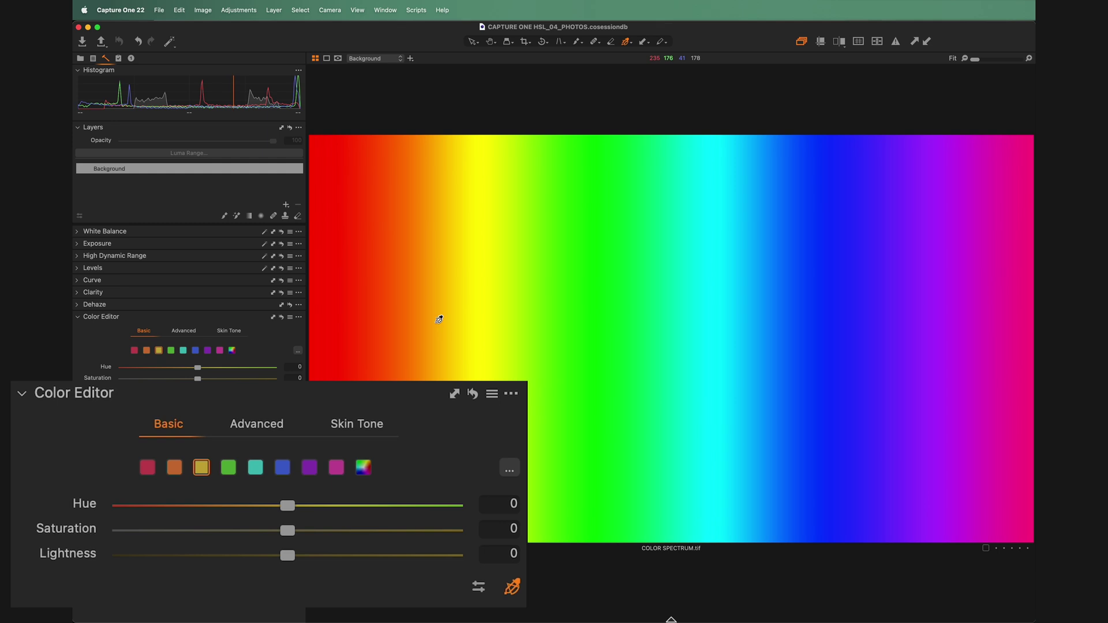
pyautogui.moveTo(437, 321)
pyautogui.mouseDown()
pyautogui.moveTo(477, 316)
pyautogui.moveTo(440, 317)
pyautogui.mouseUp()
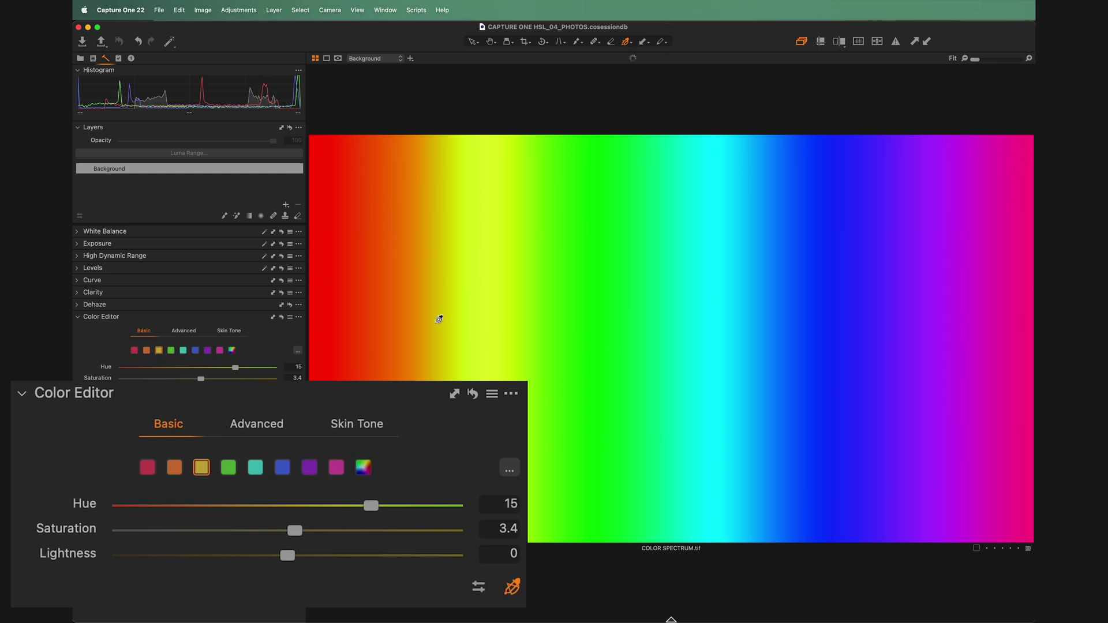
pyautogui.click(146, 350)
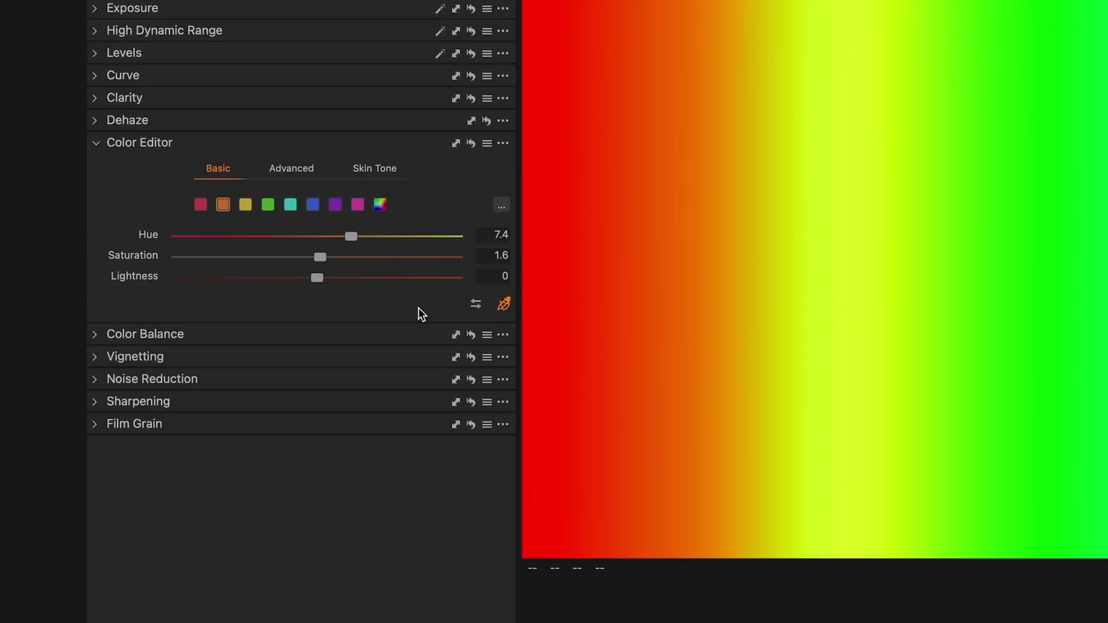
# Step: Examine the Direct Color Editor settings for hue, saturation, lightness and sensitivity, including opening them from the image itself
pyautogui.click(477, 306)
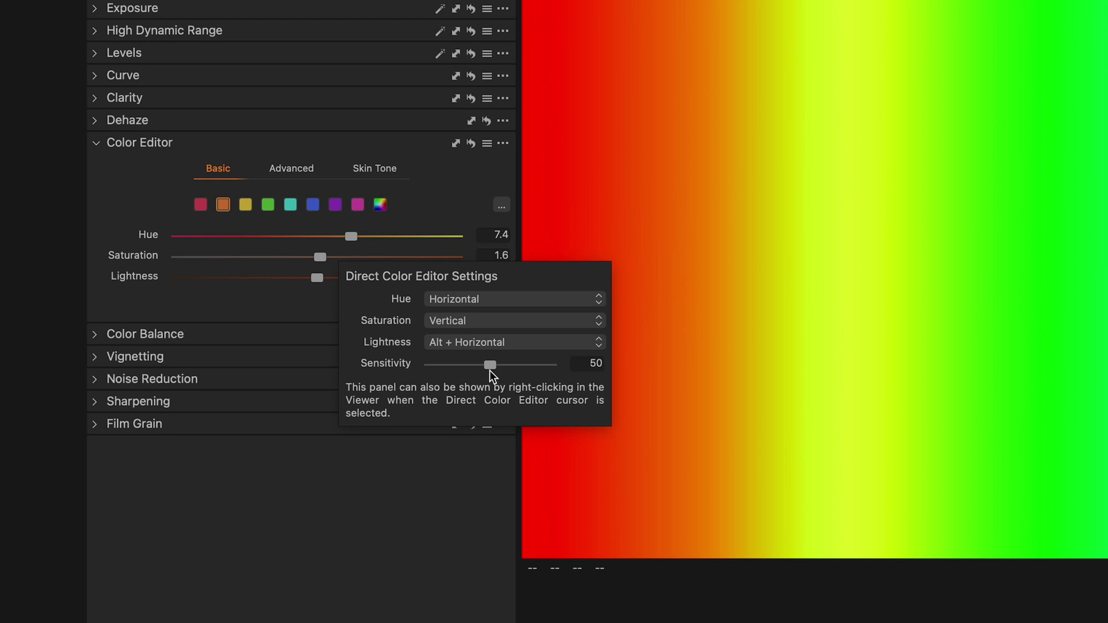
pyautogui.press('Escape')
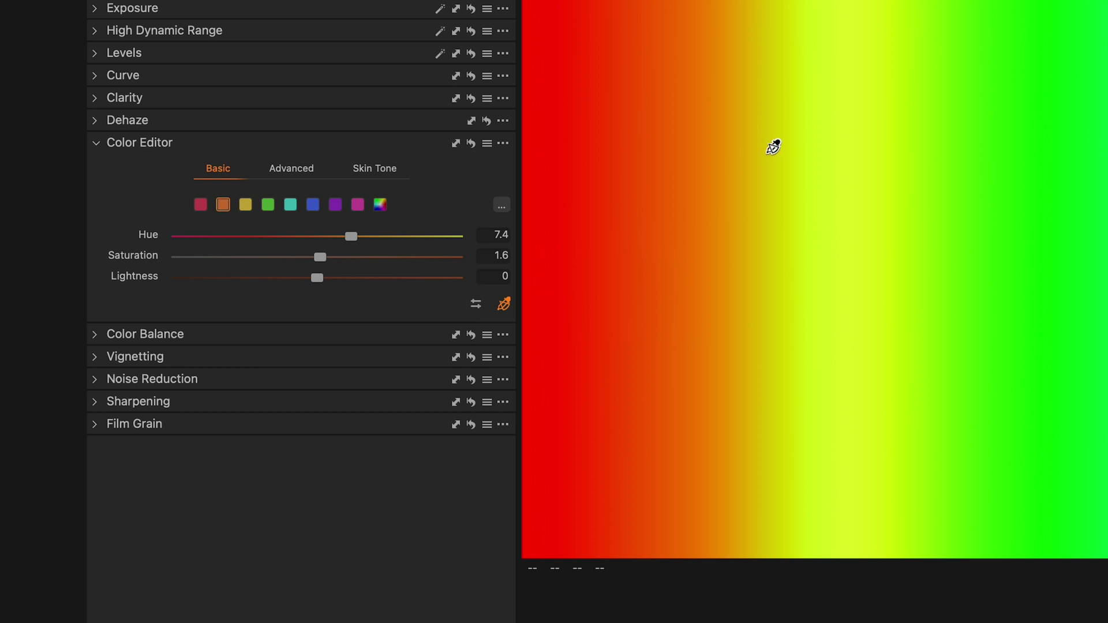
pyautogui.rightClick(808, 123)
pyautogui.press('Escape')
pyautogui.rightClick(867, 81)
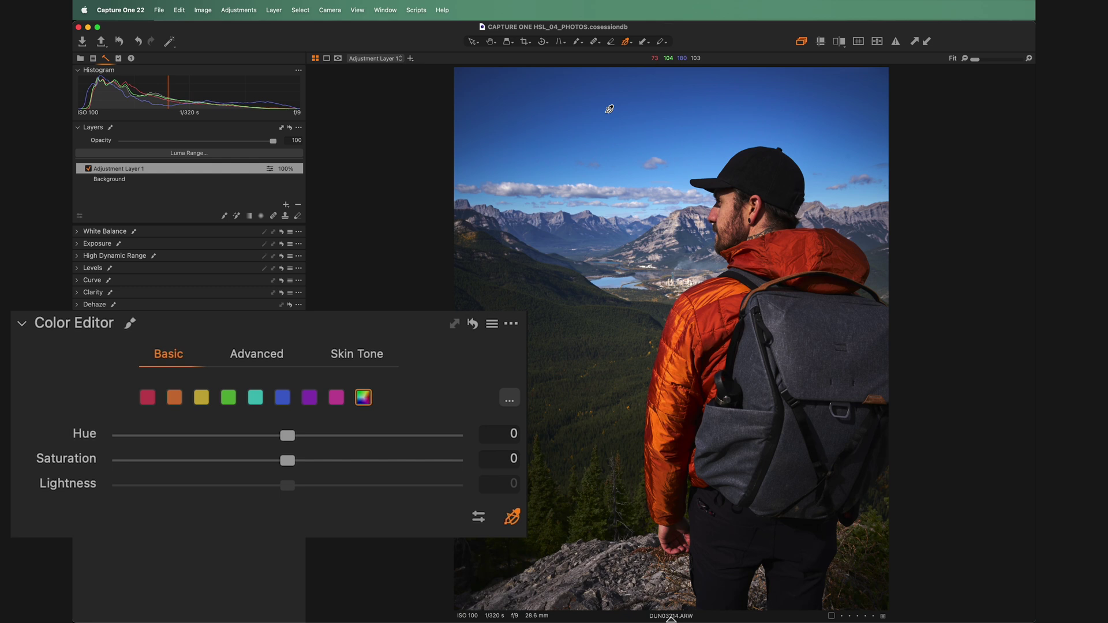
# Step: On the hiker photo, directly mute the blue sky and shift its hue toward cyan, and adjust the hue and saturation of the forest
pyautogui.moveTo(604, 117); pyautogui.dragTo(571, 147)
pyautogui.moveTo(571, 350); pyautogui.dragTo(552, 363)
# Step: Shift the red range's hue toward orange and directly raise the orange saturation of the hiker's skin to 15.8
pyautogui.scroll(3, 671, 337)
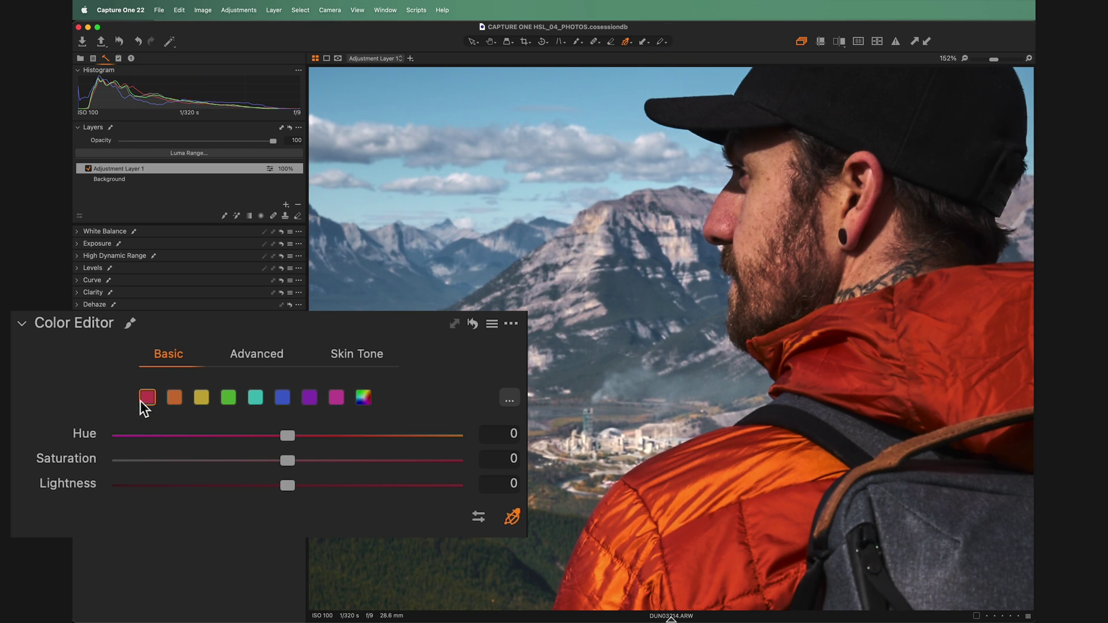
pyautogui.moveTo(281, 434); pyautogui.dragTo(346, 436)
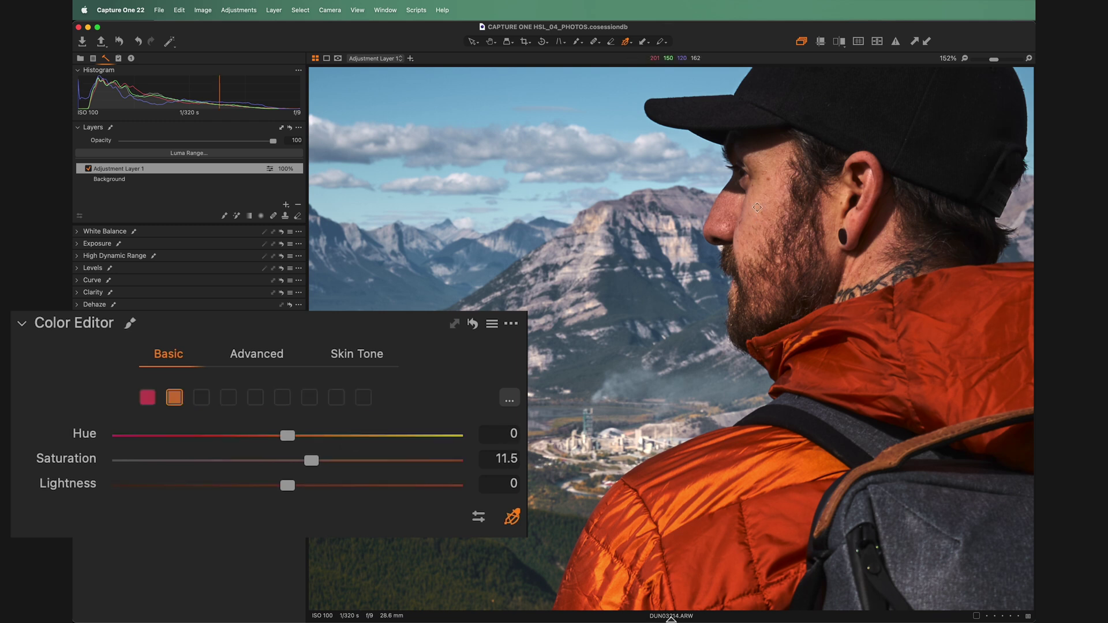
pyautogui.moveTo(757, 207)
pyautogui.mouseDown()
pyautogui.moveTo(779, 207)
pyautogui.moveTo(763, 207)
pyautogui.mouseUp()
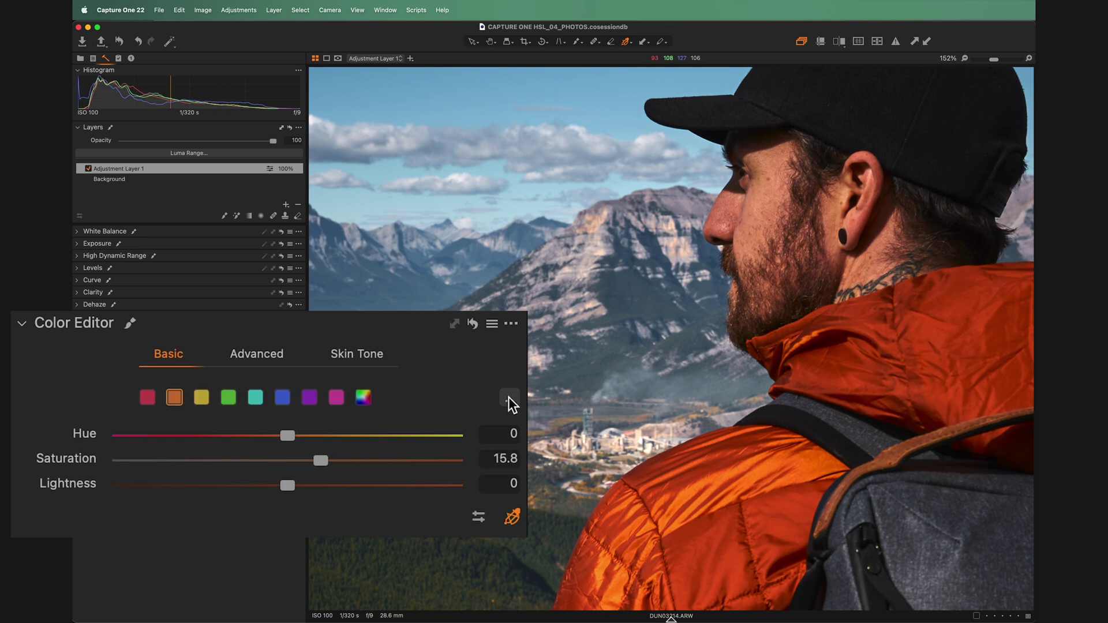
# Step: Set the yellow range's hue to -20.9 and the orange range's lightness to 3.2
pyautogui.click(201, 398)
pyautogui.moveTo(231, 439); pyautogui.dragTo(170, 447)
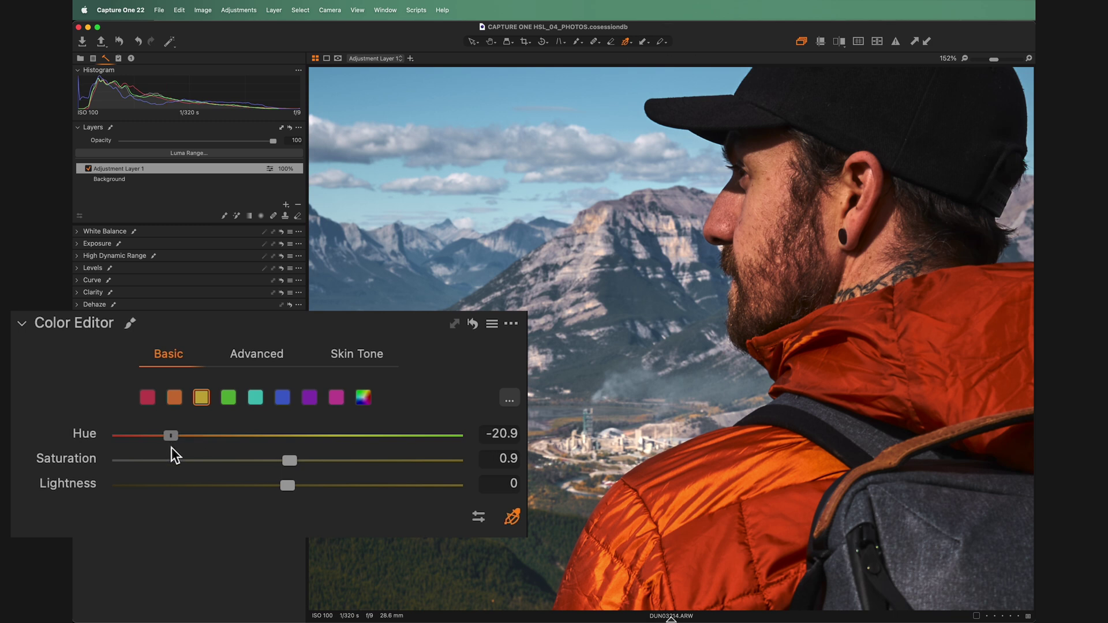
pyautogui.press('super+0')
pyautogui.click(174, 398)
pyautogui.moveTo(288, 488)
pyautogui.mouseDown()
pyautogui.moveTo(346, 489)
pyautogui.moveTo(296, 487)
pyautogui.mouseUp()
# Step: Compare the hiker photo with and without Adjustment Layer 1, leaving the layer enabled
pyautogui.click(89, 171)
pyautogui.click(89, 170)
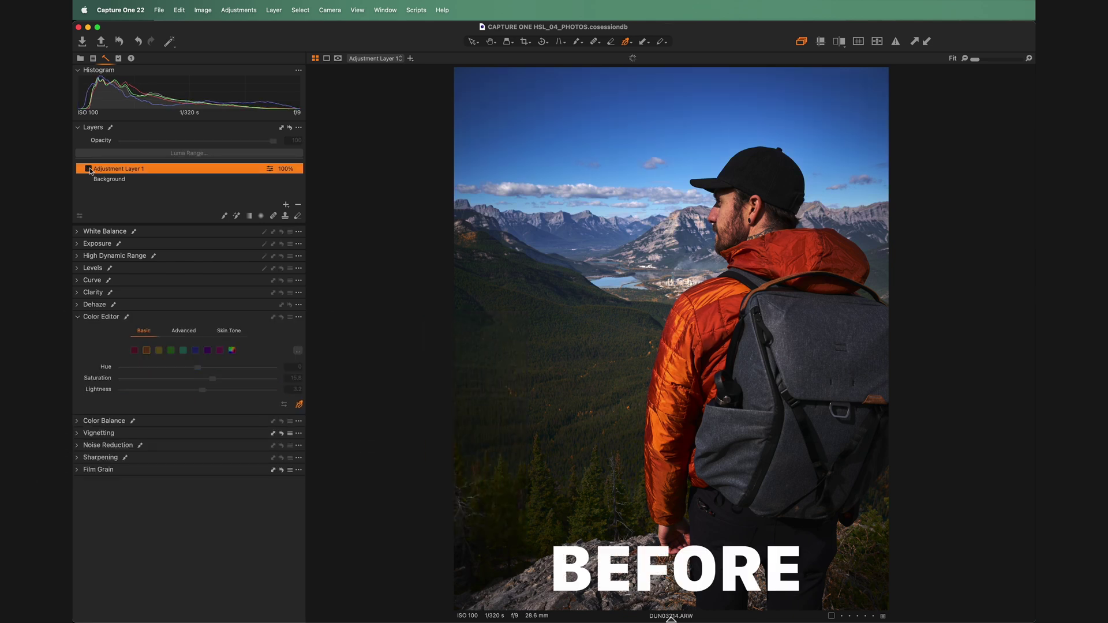
pyautogui.click(88, 168)
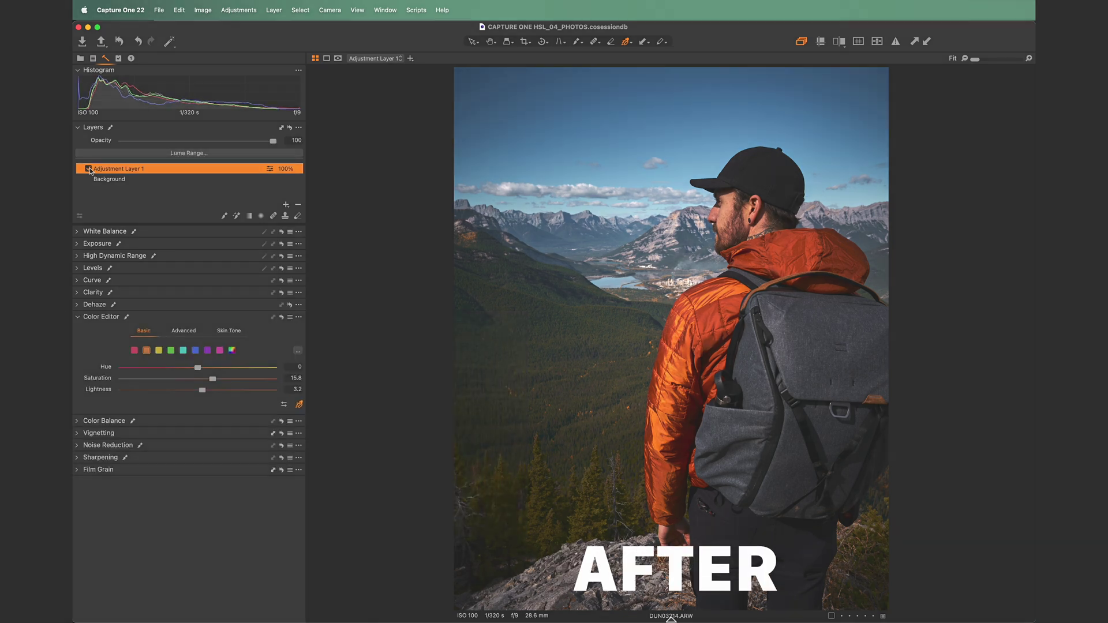